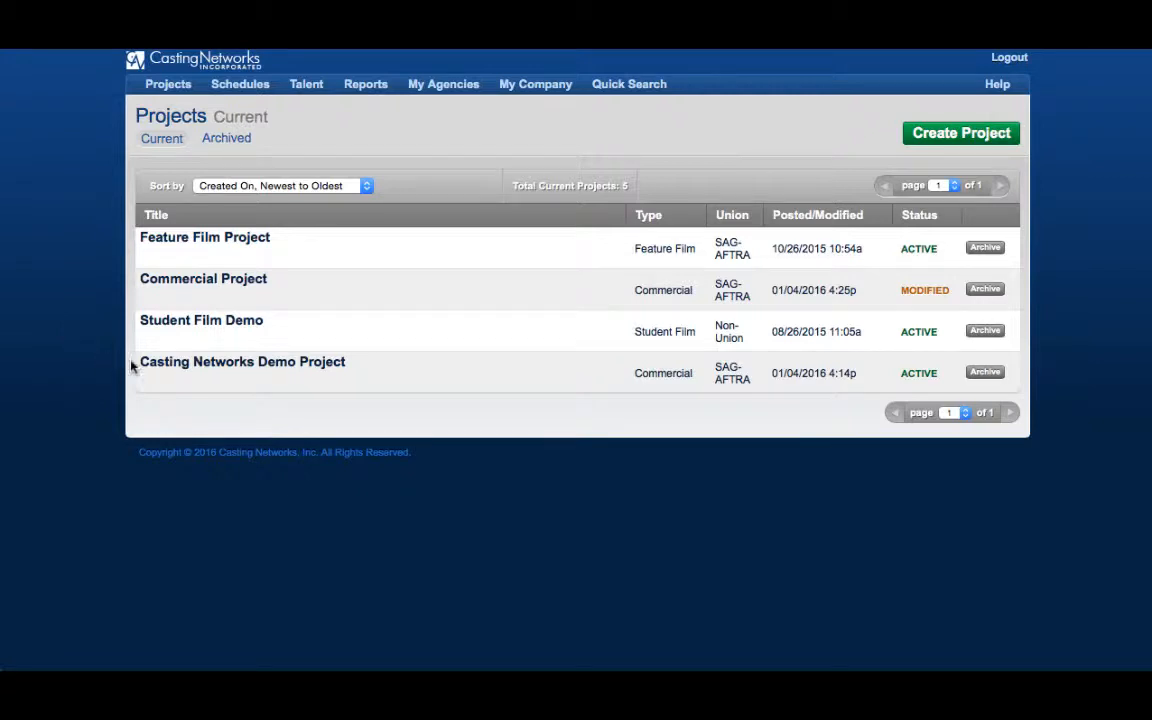
Open the Casting Networks Demo Project from the Projects list and show its Worksheet
{"action": "mouse_move", "coordinate": [185, 364]}
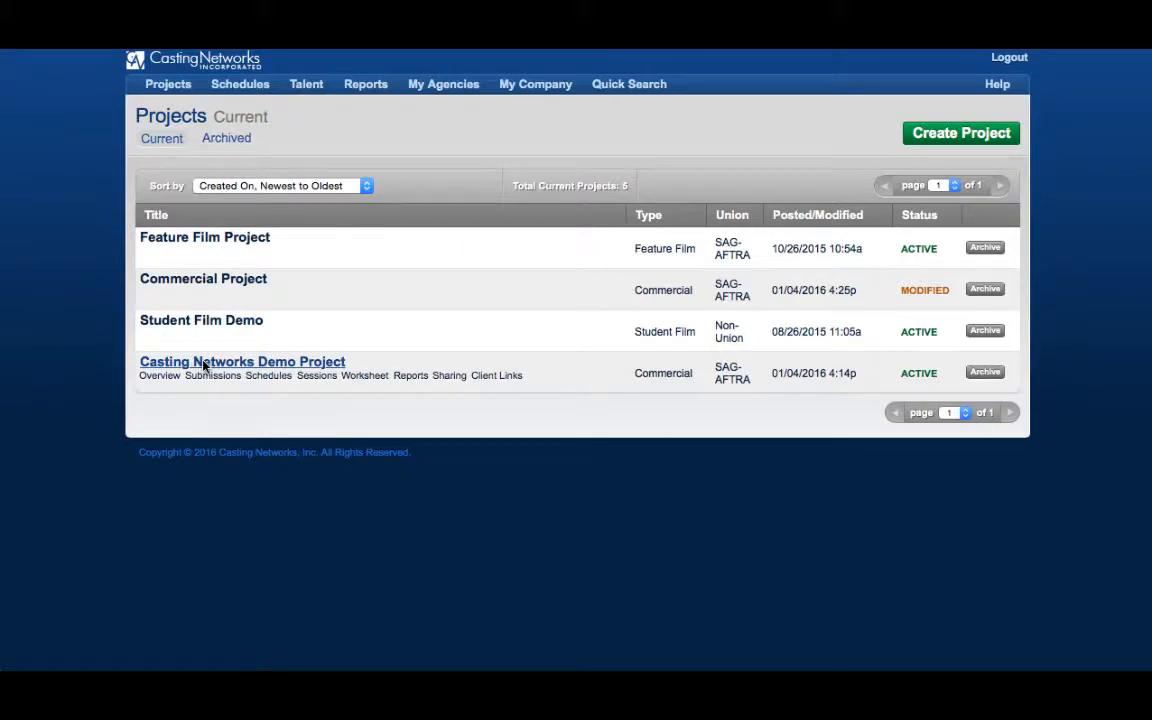
{"action": "left_click", "coordinate": [203, 364]}
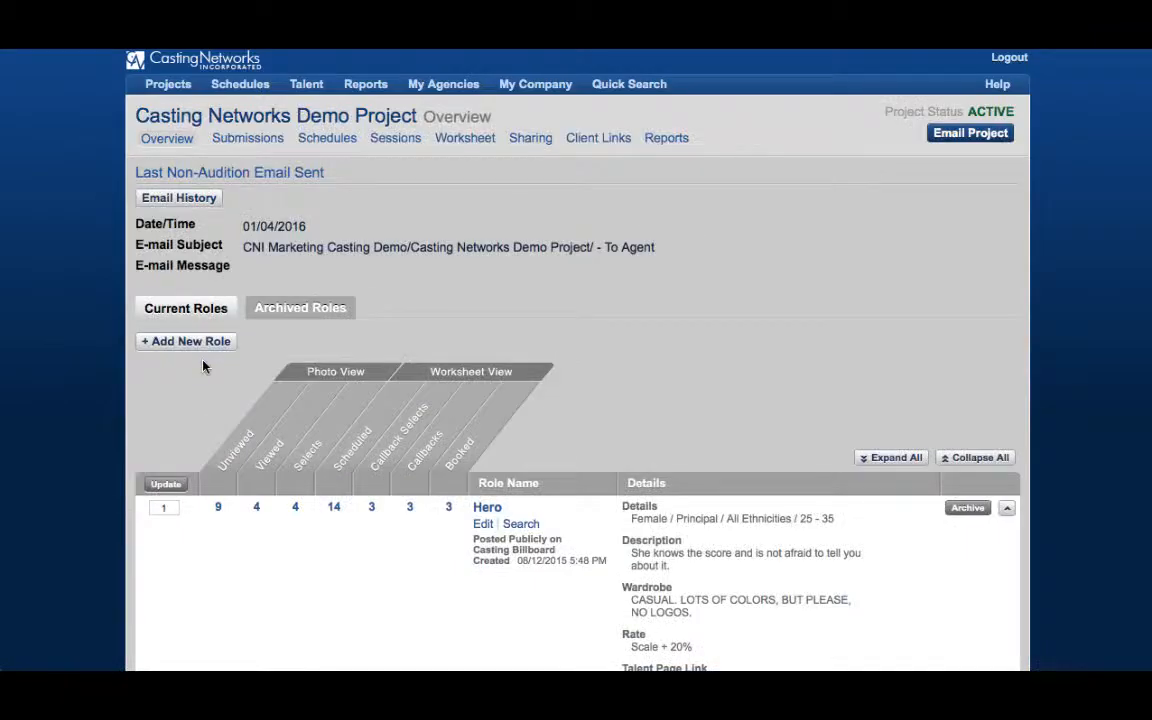
{"action": "left_click", "coordinate": [475, 147]}
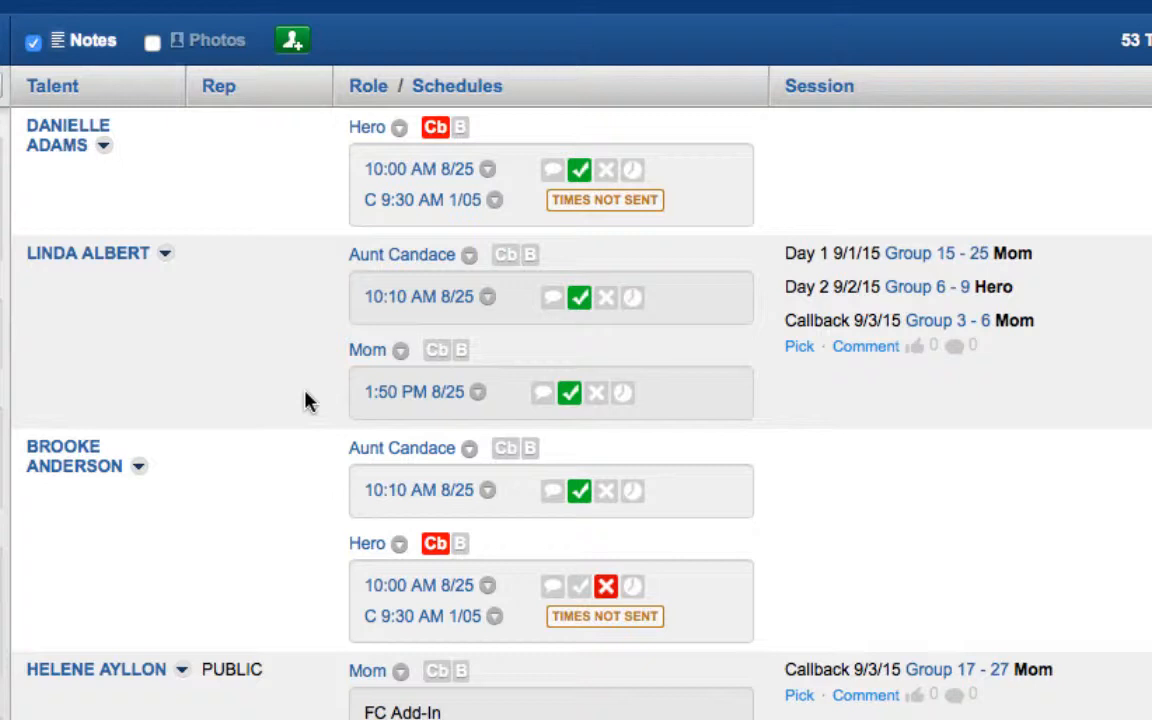
Sort the worksheet by Rep, Role and Schedules in turn, finishing sorted by Session
{"action": "left_click", "coordinate": [218, 87]}
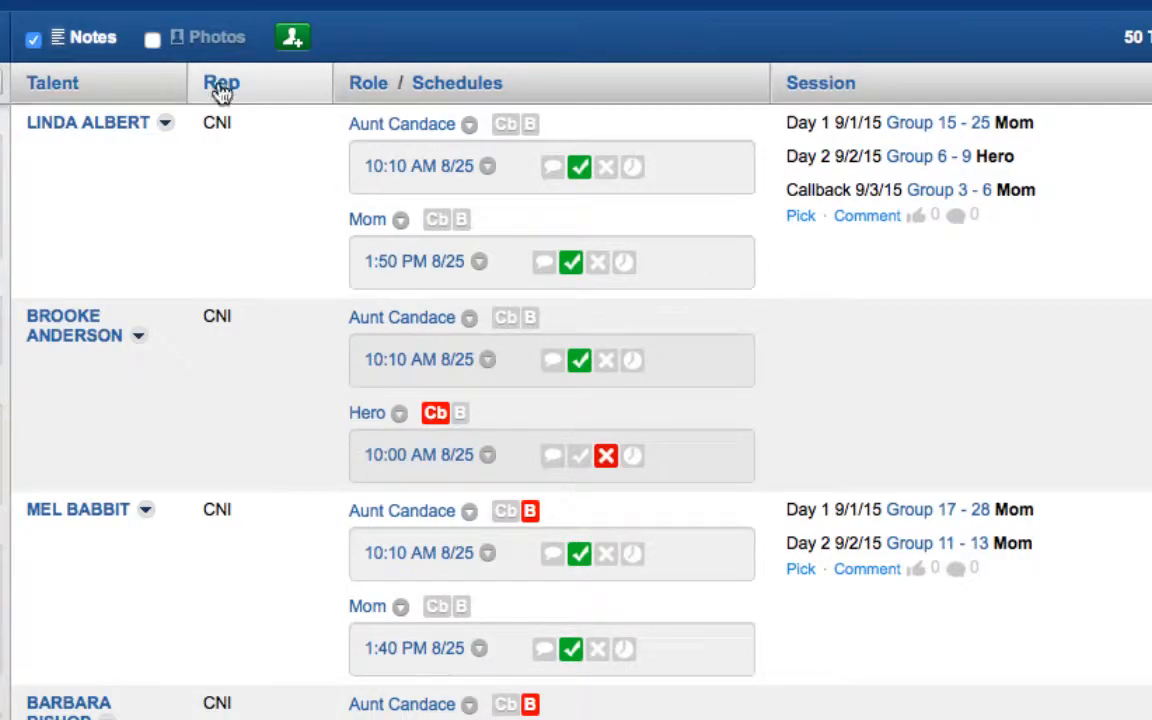
{"action": "left_click", "coordinate": [367, 86]}
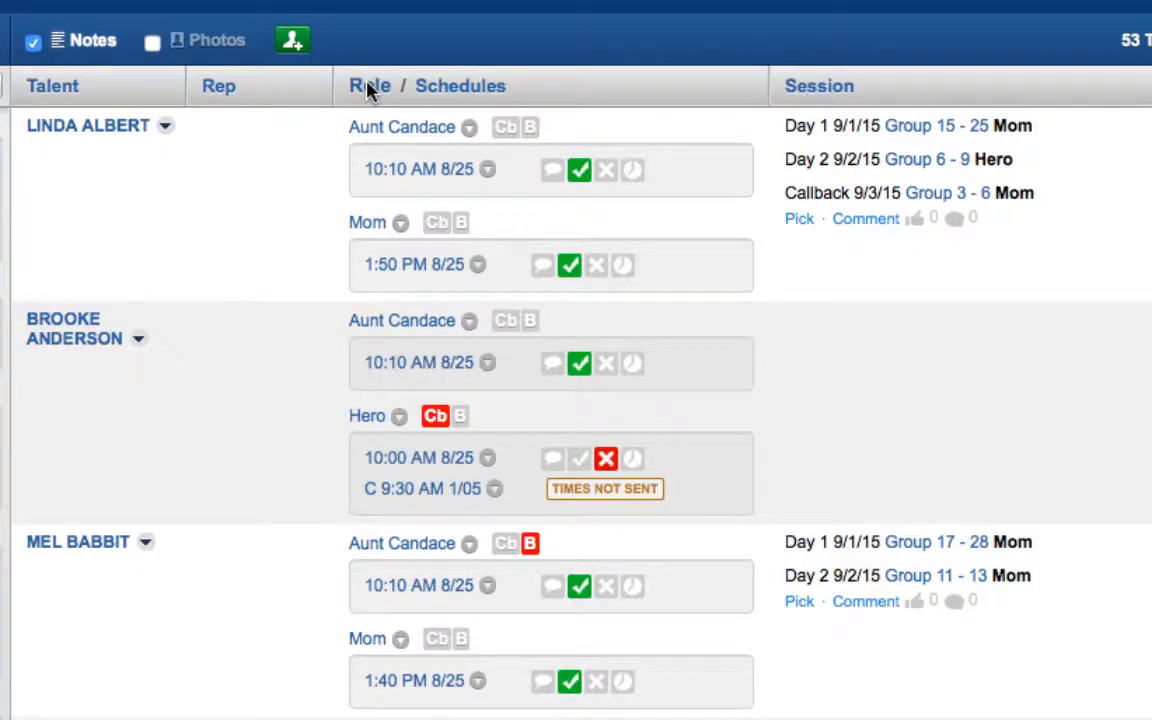
{"action": "left_click", "coordinate": [469, 92]}
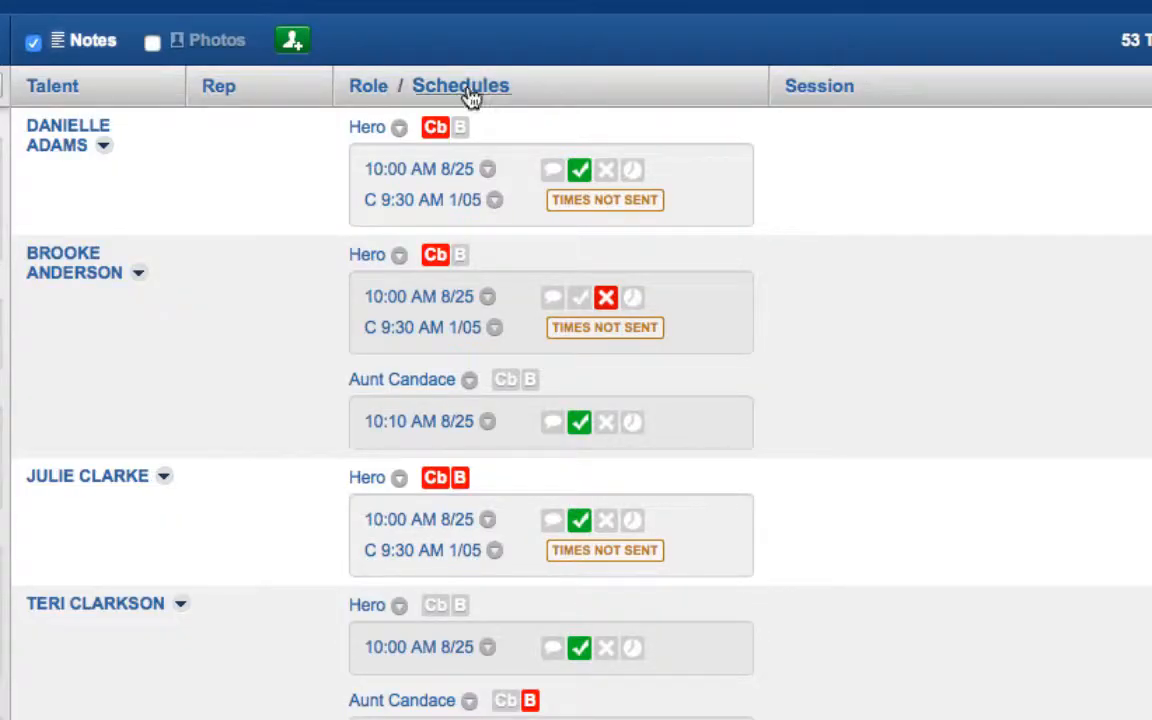
{"action": "left_click", "coordinate": [818, 88]}
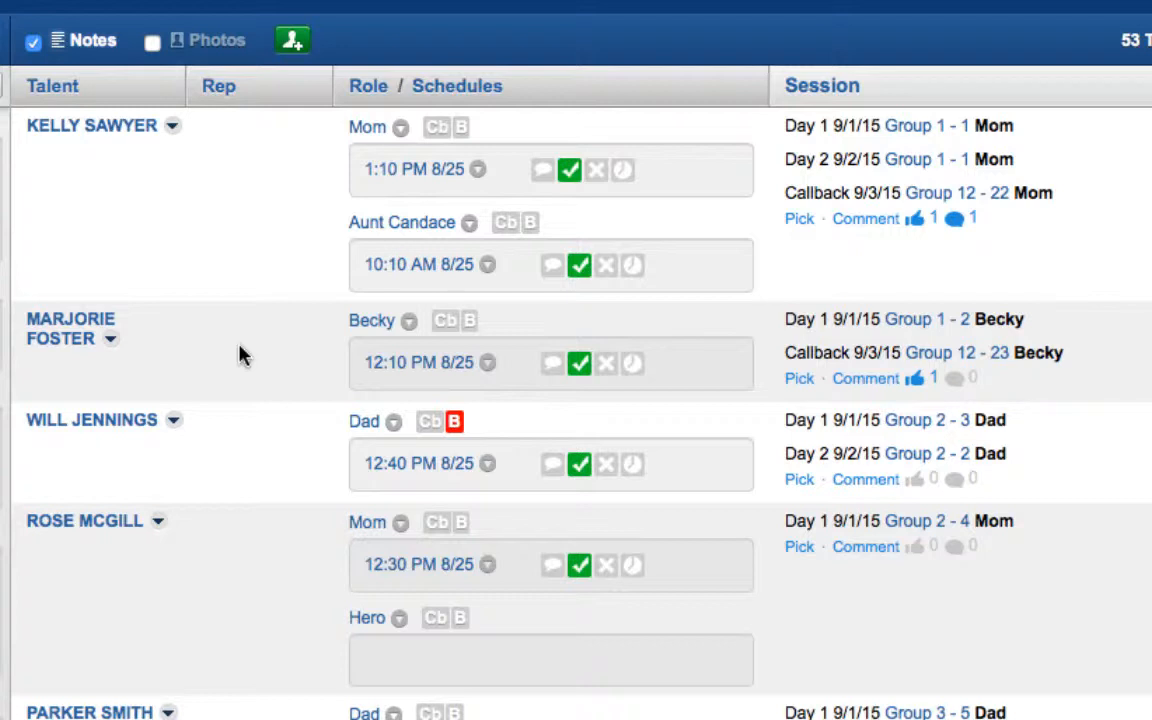
{"action": "mouse_move", "coordinate": [168, 131]}
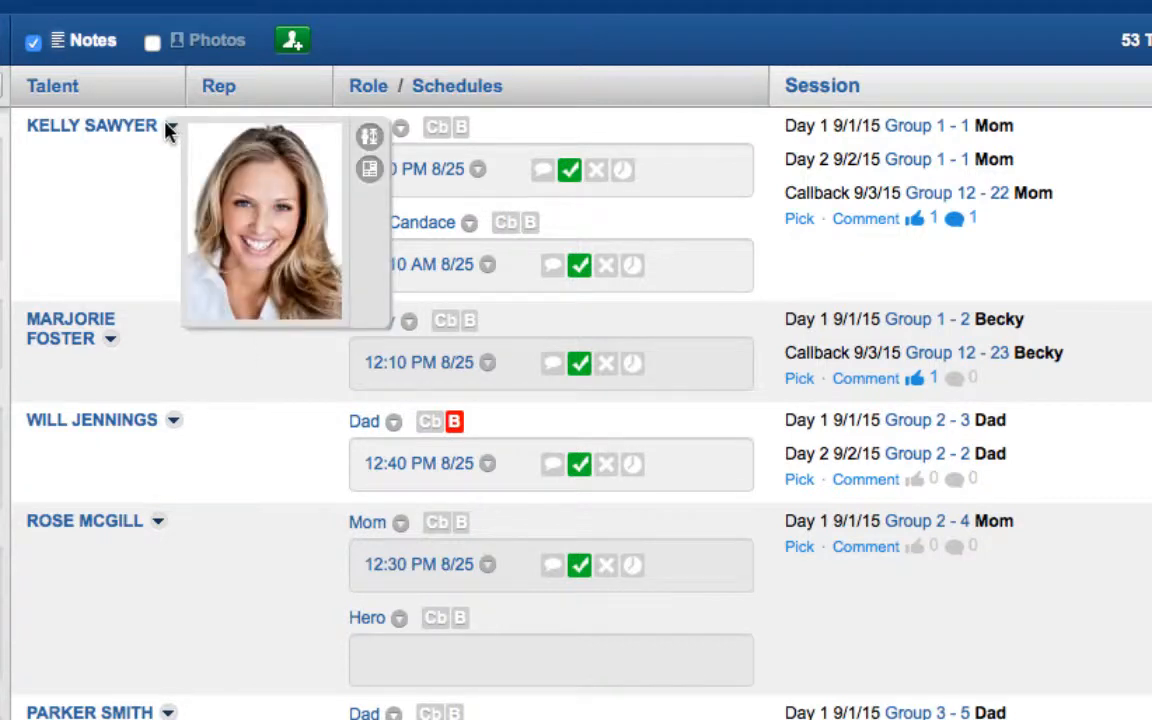
{"action": "left_click", "coordinate": [369, 136]}
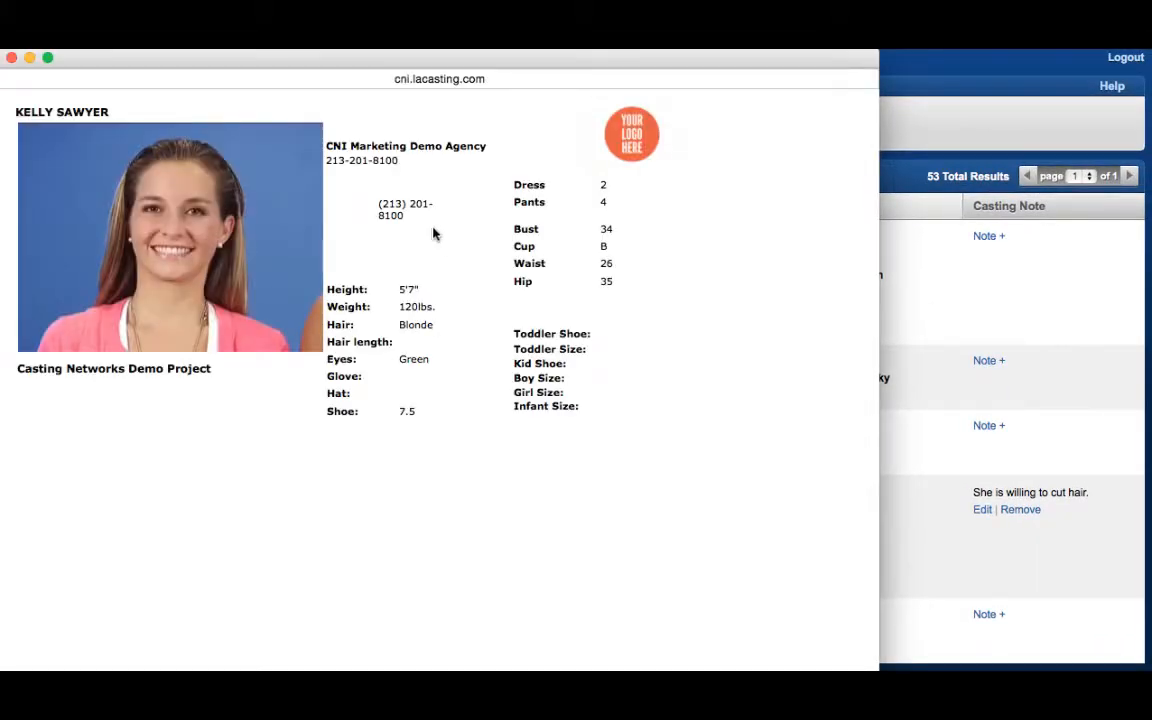
{"action": "left_click", "coordinate": [11, 57]}
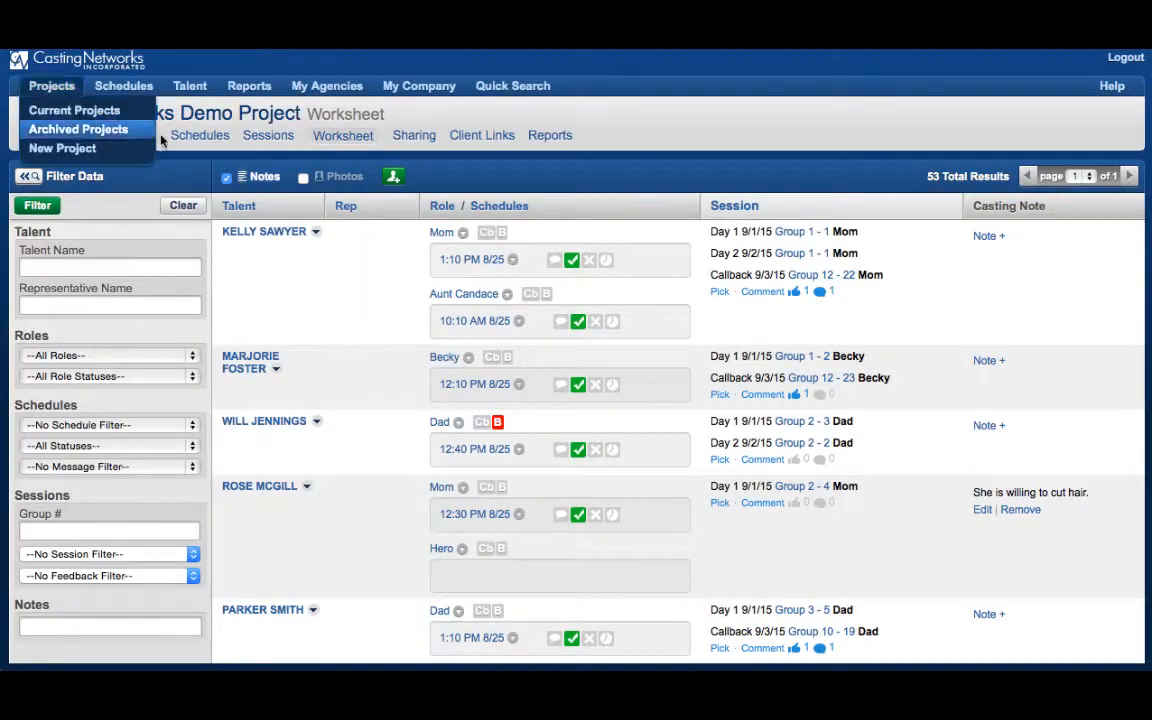
{"action": "mouse_move", "coordinate": [315, 231]}
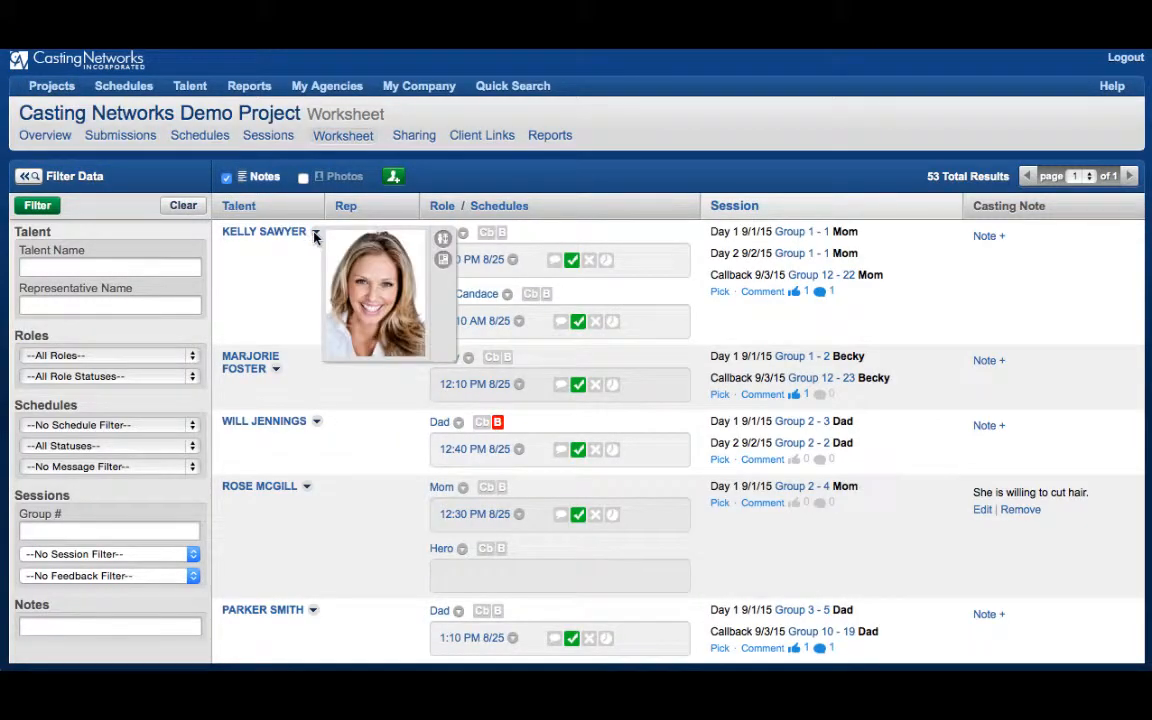
{"action": "left_click", "coordinate": [443, 260]}
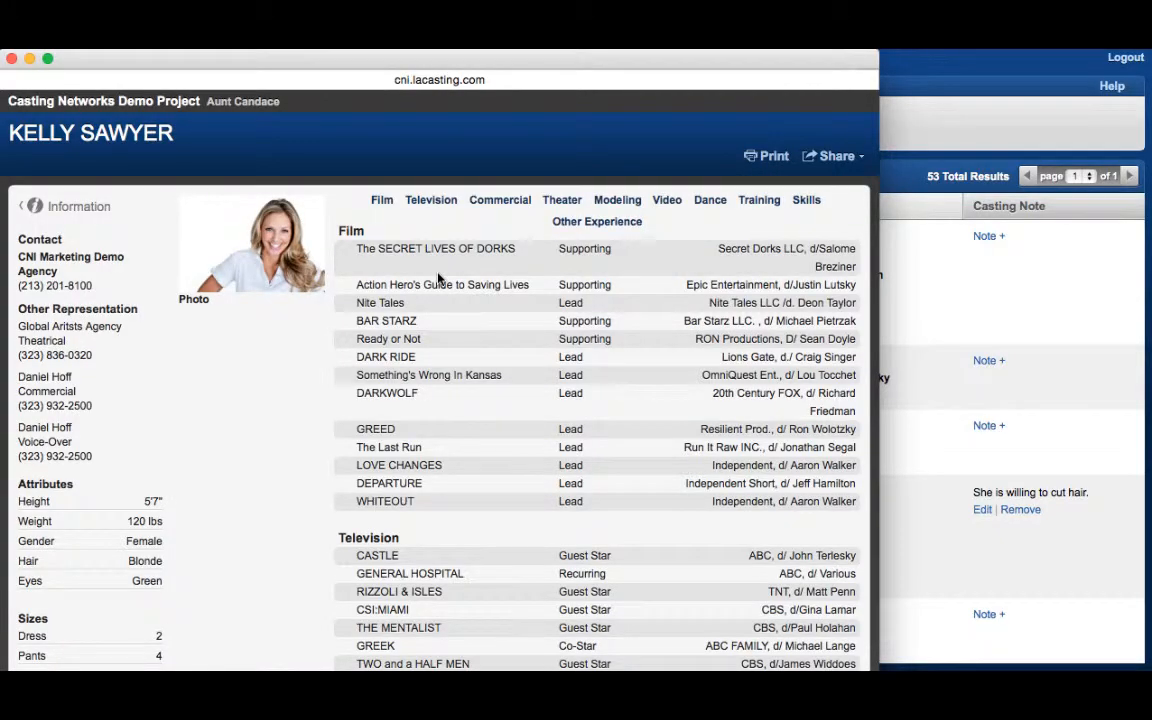
{"action": "left_click", "coordinate": [11, 58]}
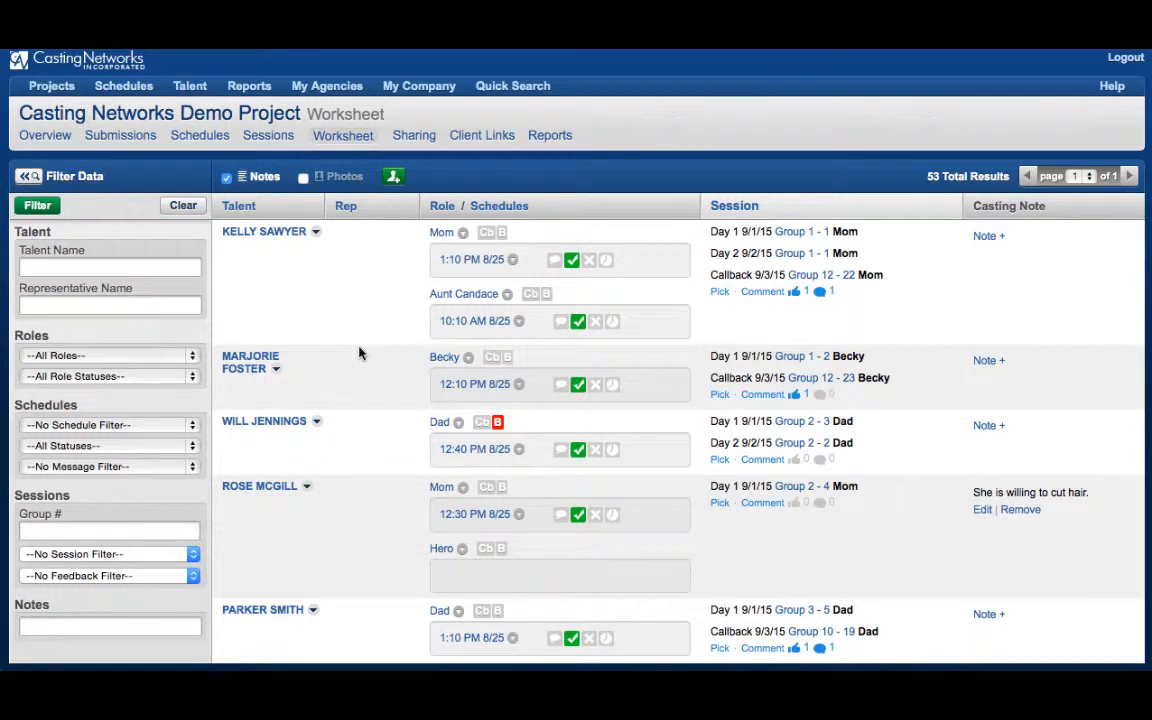
{"action": "left_click", "coordinate": [264, 233]}
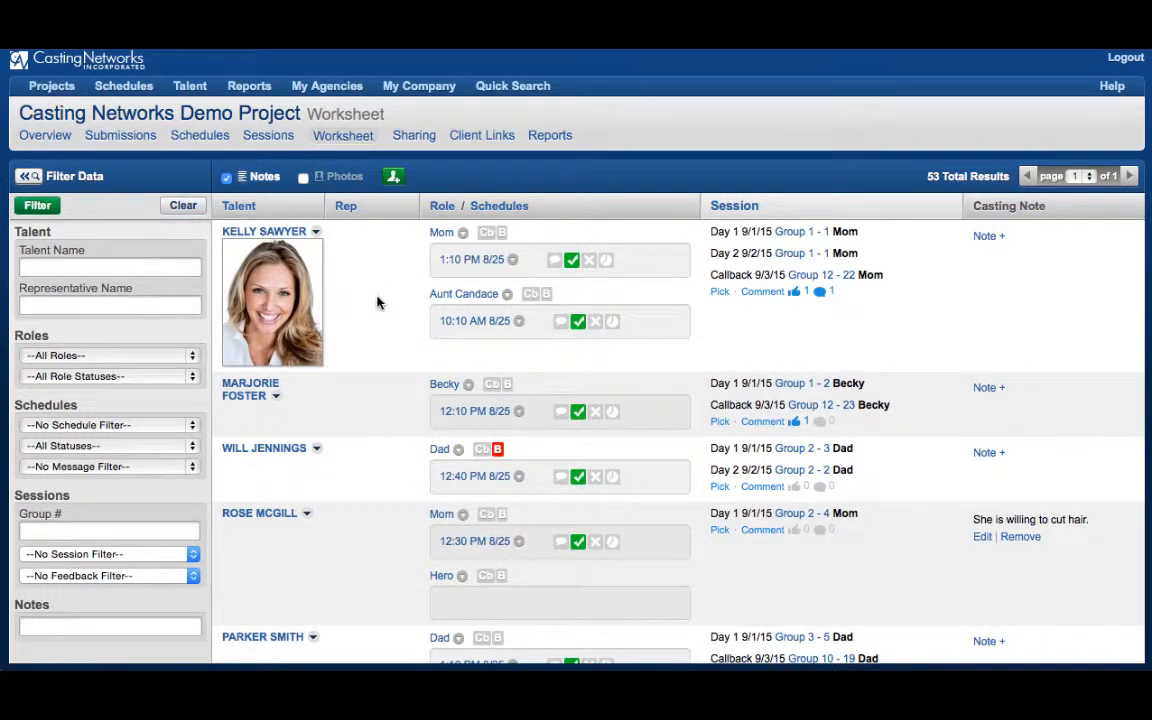
{"action": "left_click", "coordinate": [264, 233]}
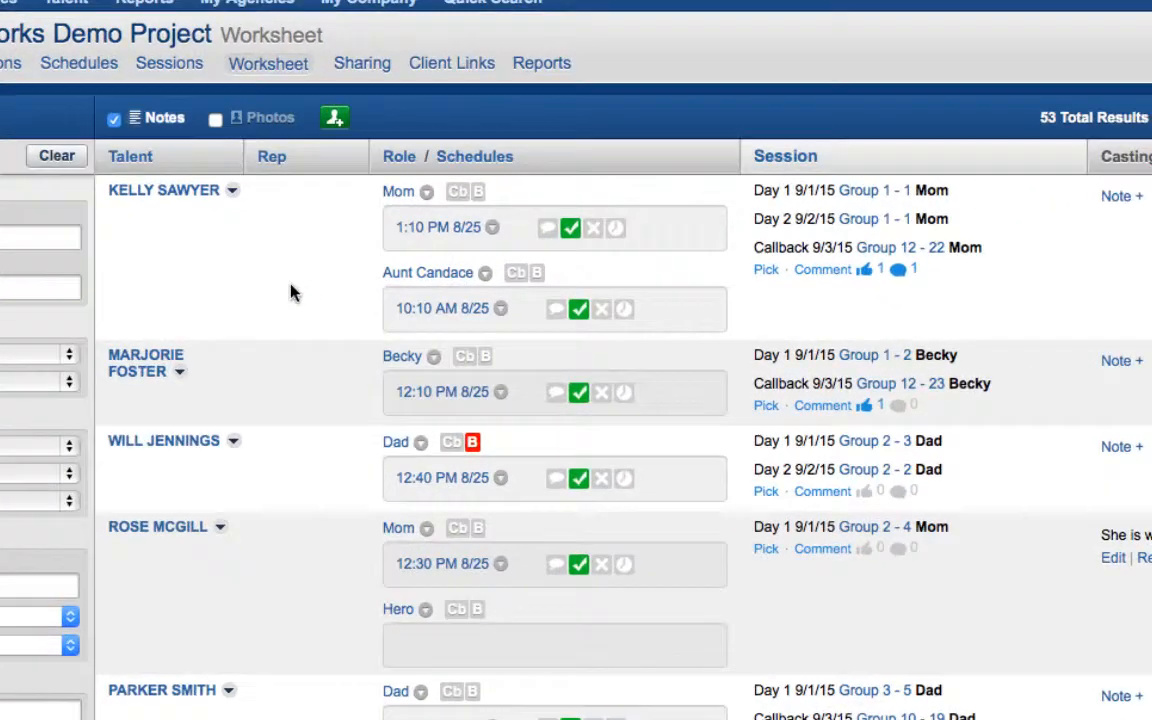
Reassign the PUBLIC-represented Group 17 callback talent's role from Hero to Baker
{"action": "scroll", "coordinate": [375, 314], "scroll_direction": "down", "scroll_amount": 15}
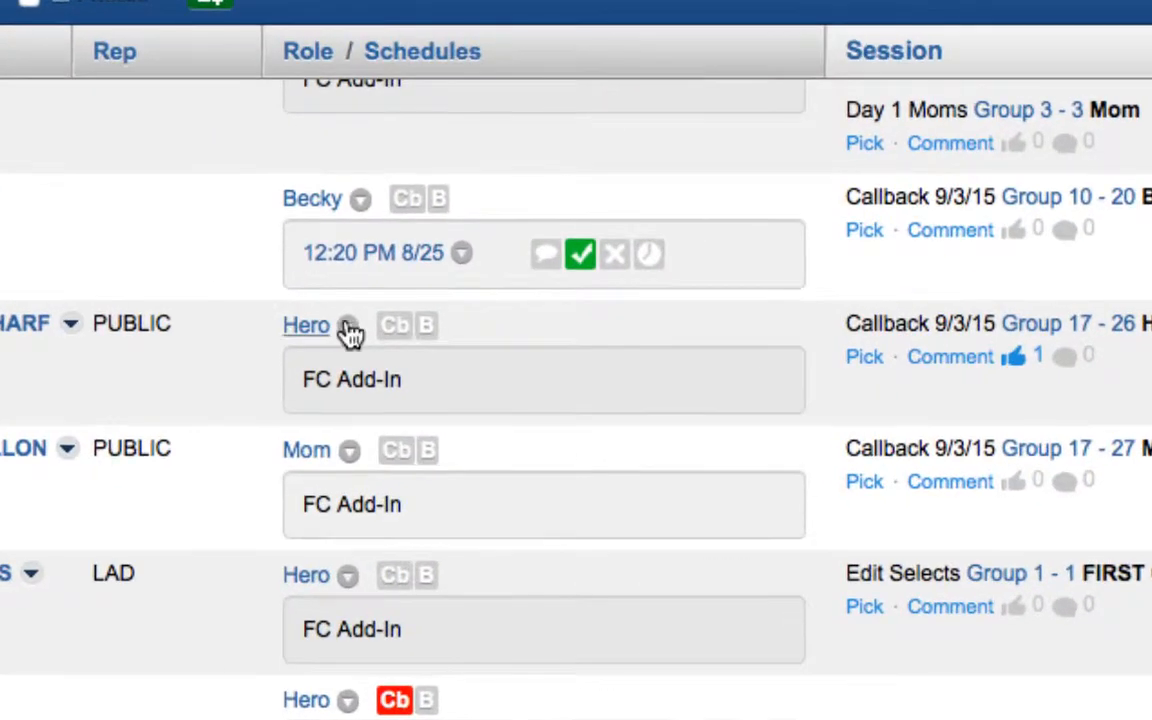
{"action": "left_click", "coordinate": [348, 330]}
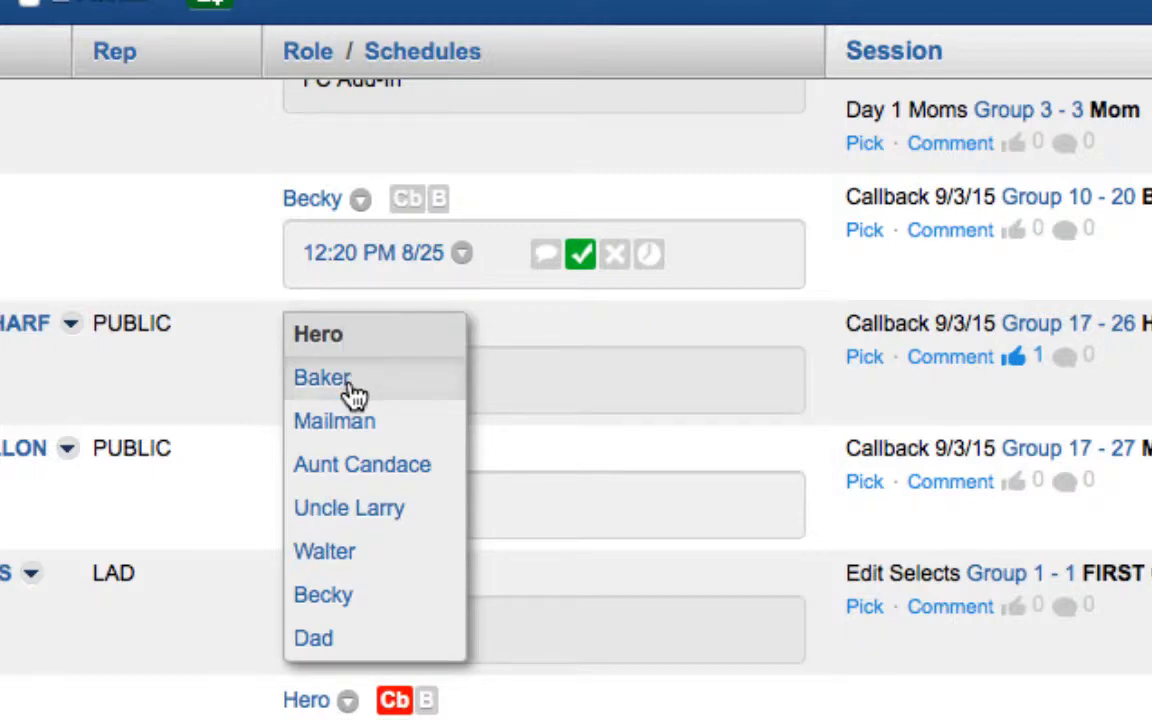
{"action": "left_click", "coordinate": [350, 385]}
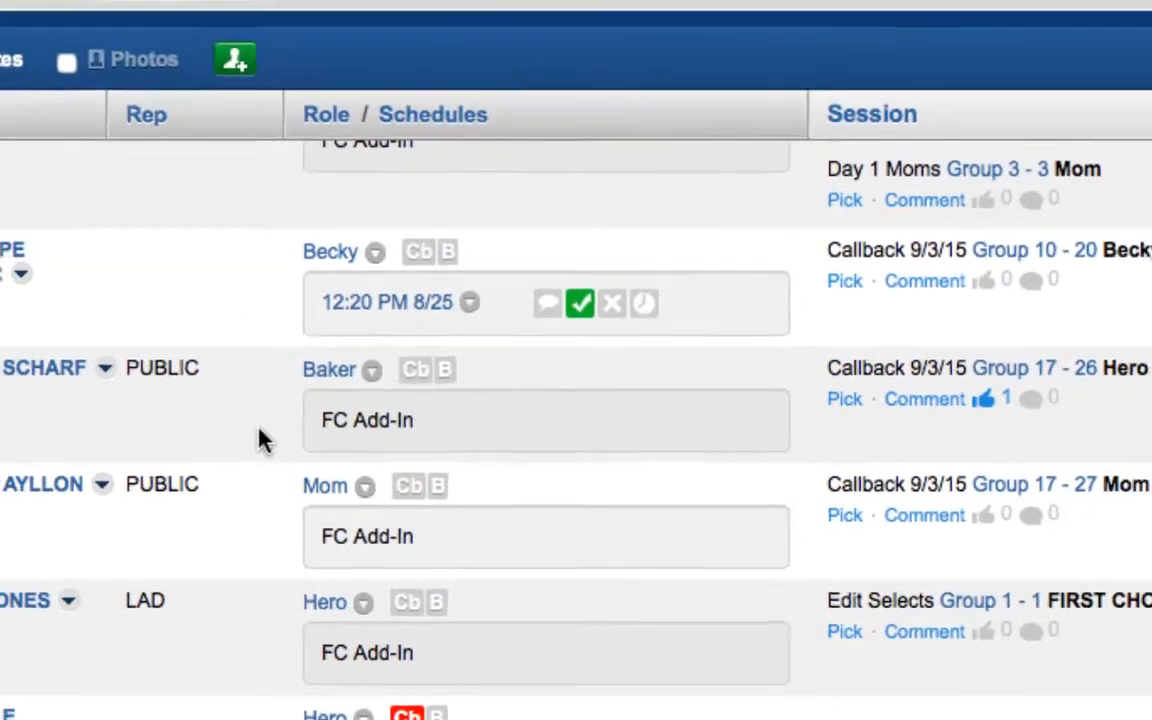
{"action": "scroll", "coordinate": [240, 400], "scroll_direction": "up", "scroll_amount": 20}
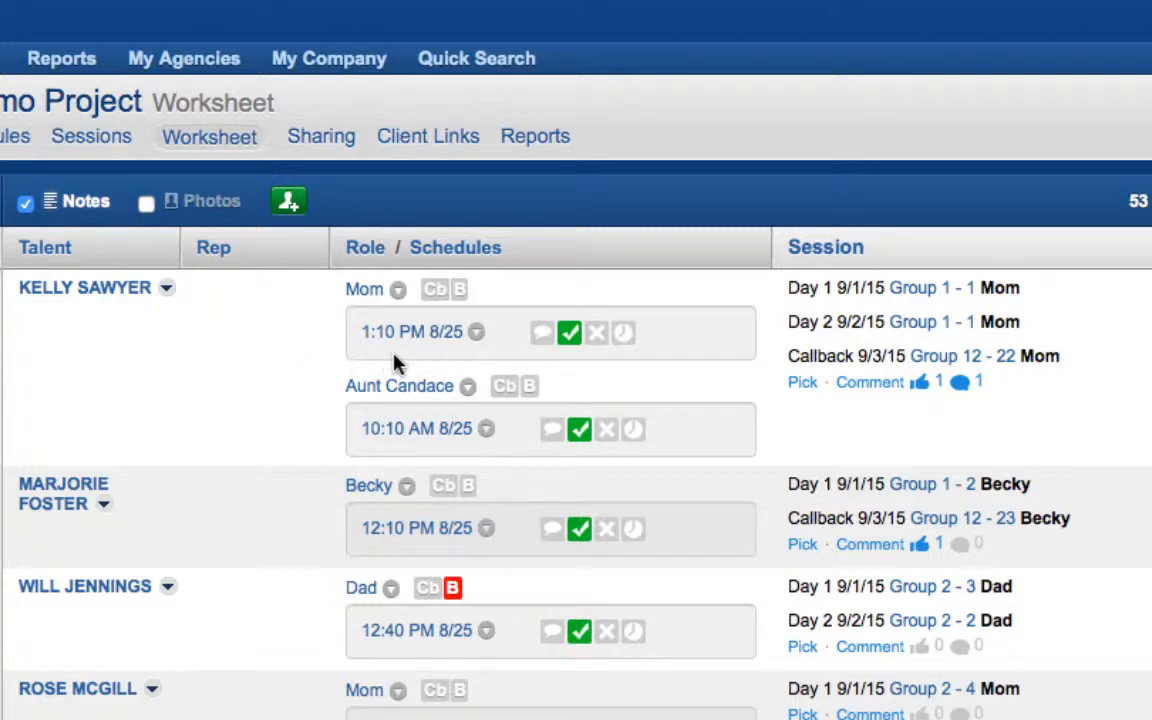
Cancel an unschedule, then replace the 1:10 PM 8/25 Mom slot's talent with another available talent
{"action": "left_click", "coordinate": [478, 336]}
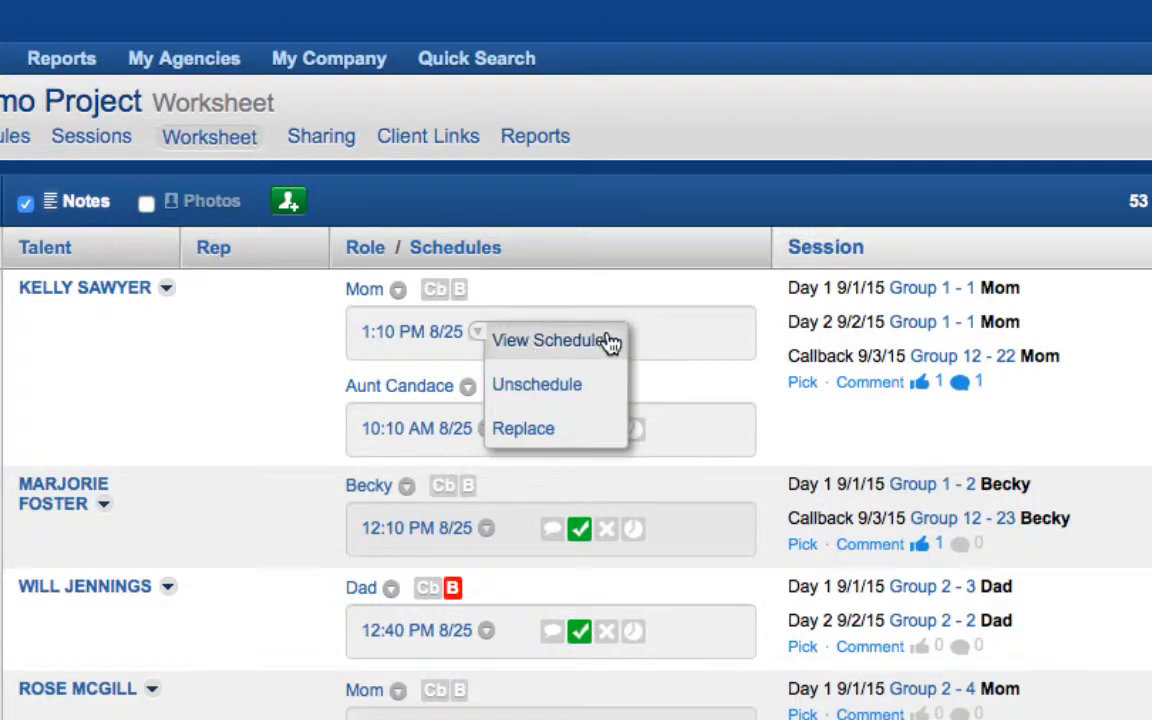
{"action": "left_click", "coordinate": [619, 398]}
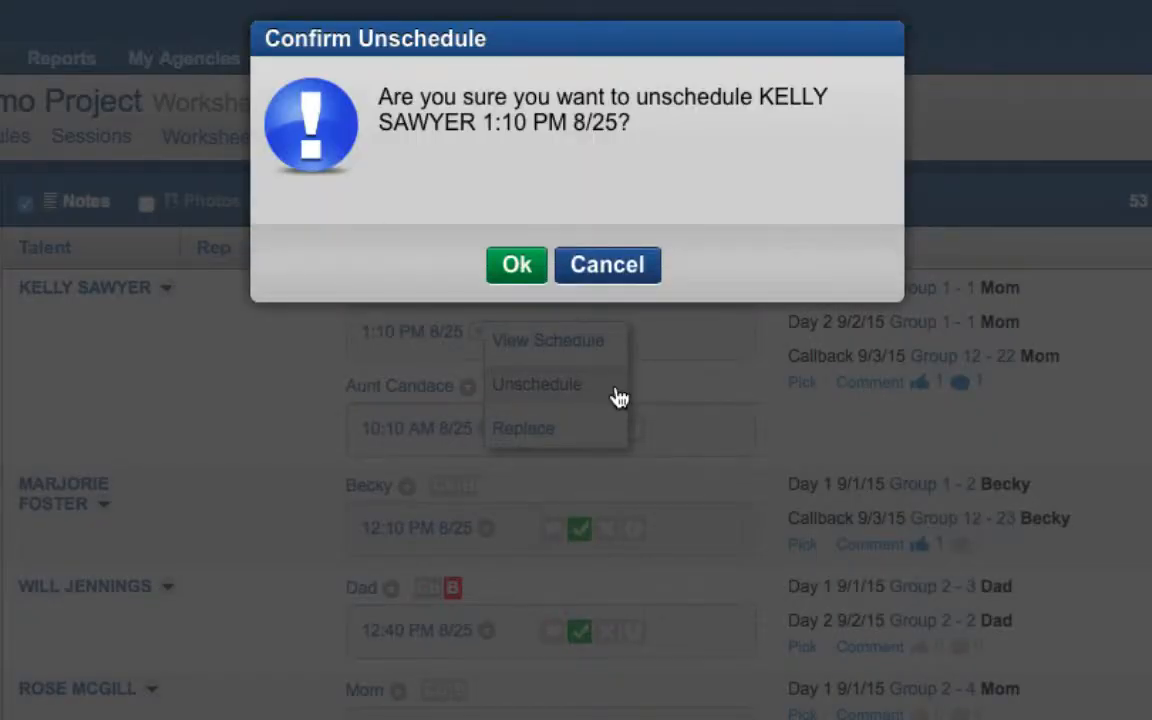
{"action": "left_click", "coordinate": [622, 266]}
{"action": "left_click", "coordinate": [477, 332]}
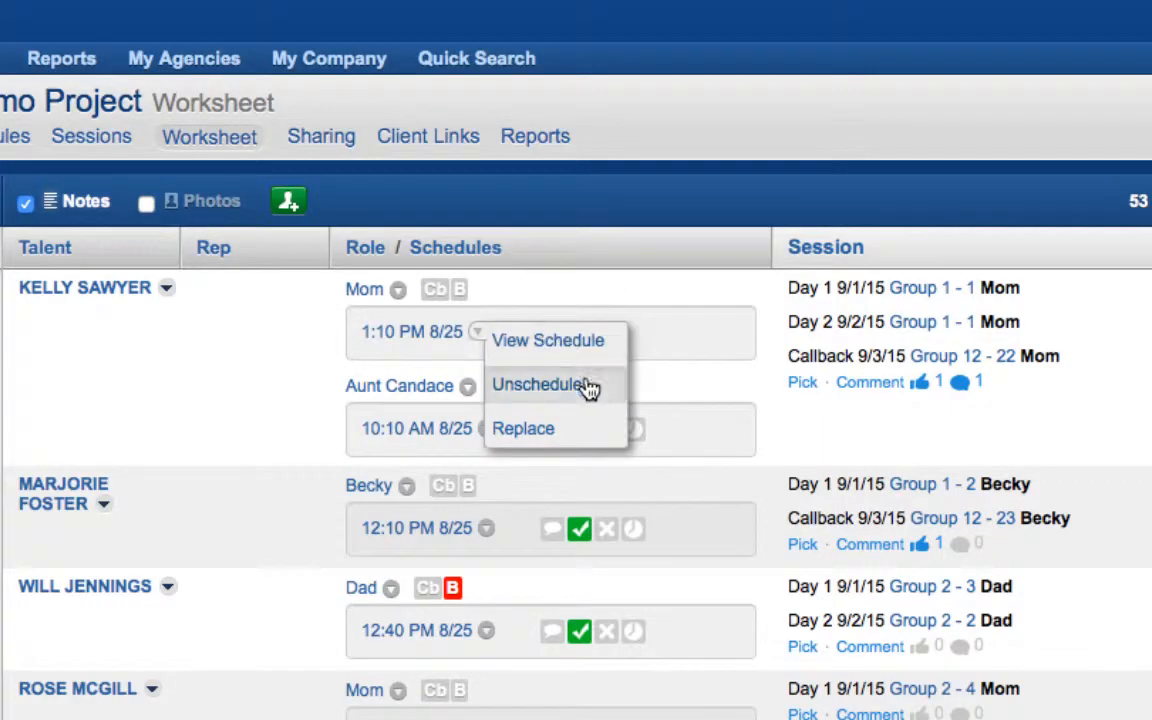
{"action": "left_click", "coordinate": [607, 429]}
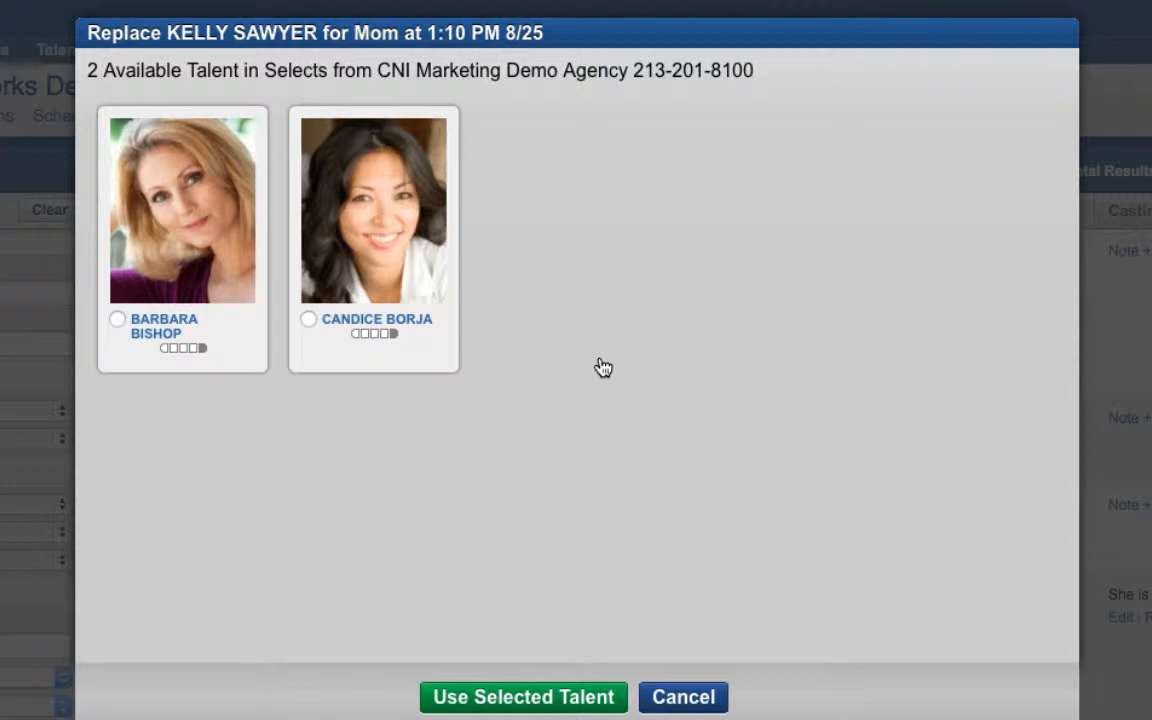
{"action": "left_click", "coordinate": [365, 212]}
{"action": "left_click", "coordinate": [532, 697]}
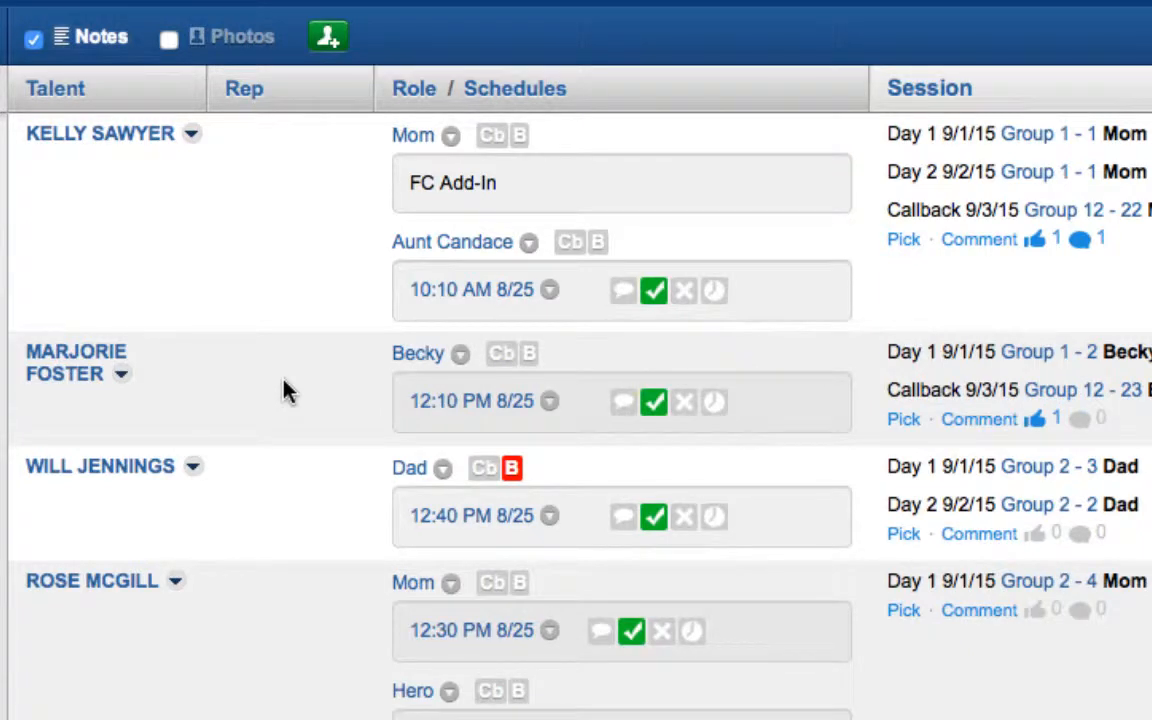
Mark the Becky role's talent for callback, then set them as Booked
{"action": "left_click", "coordinate": [503, 356]}
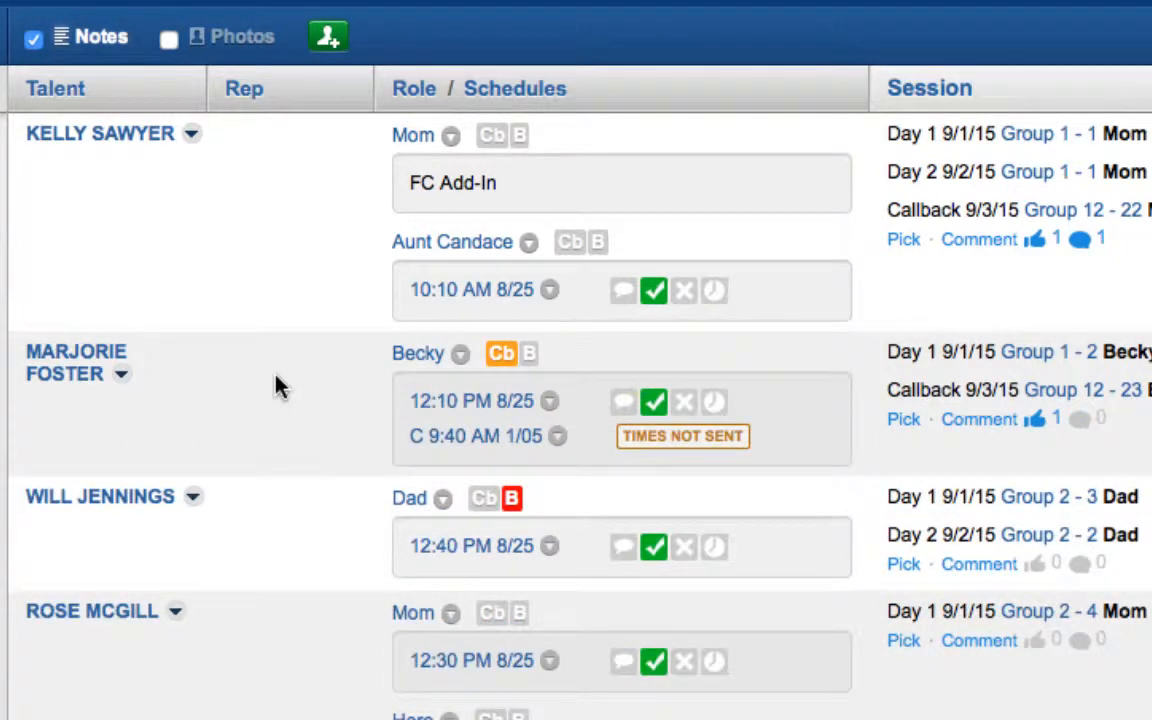
{"action": "left_click", "coordinate": [529, 354]}
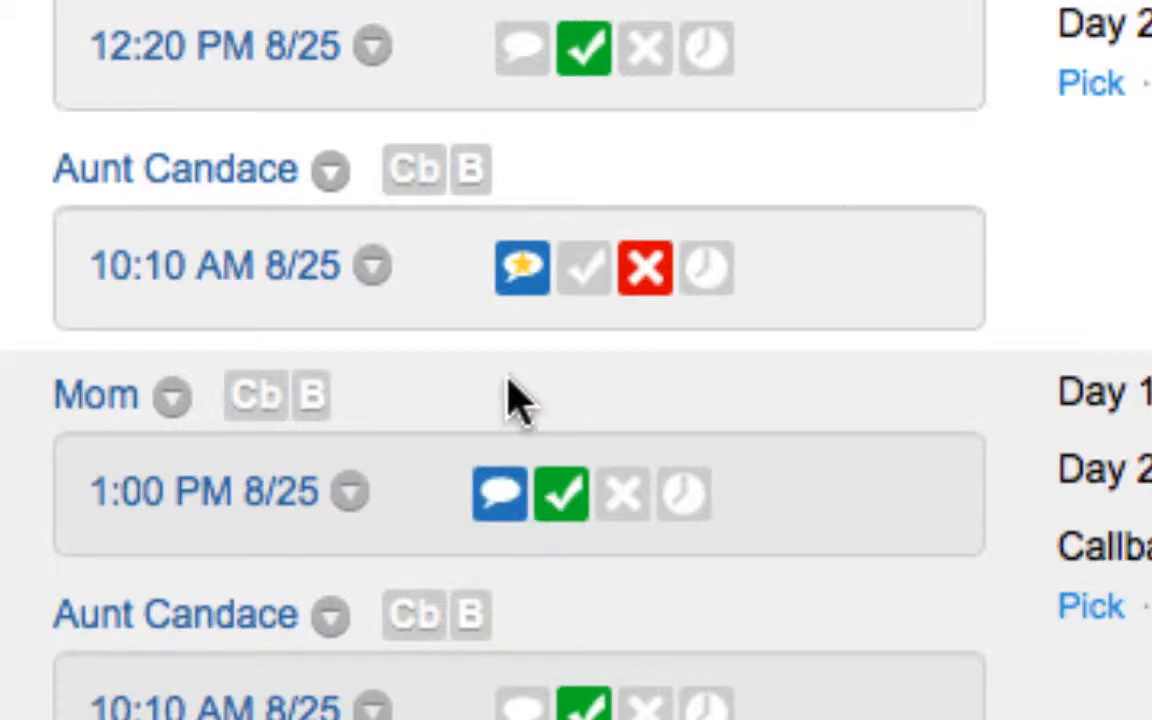
Send 'Thanks!' in the declined Aunt Candace 10:10 AM slot's confirmation chat, then close it
{"action": "left_click", "coordinate": [519, 284]}
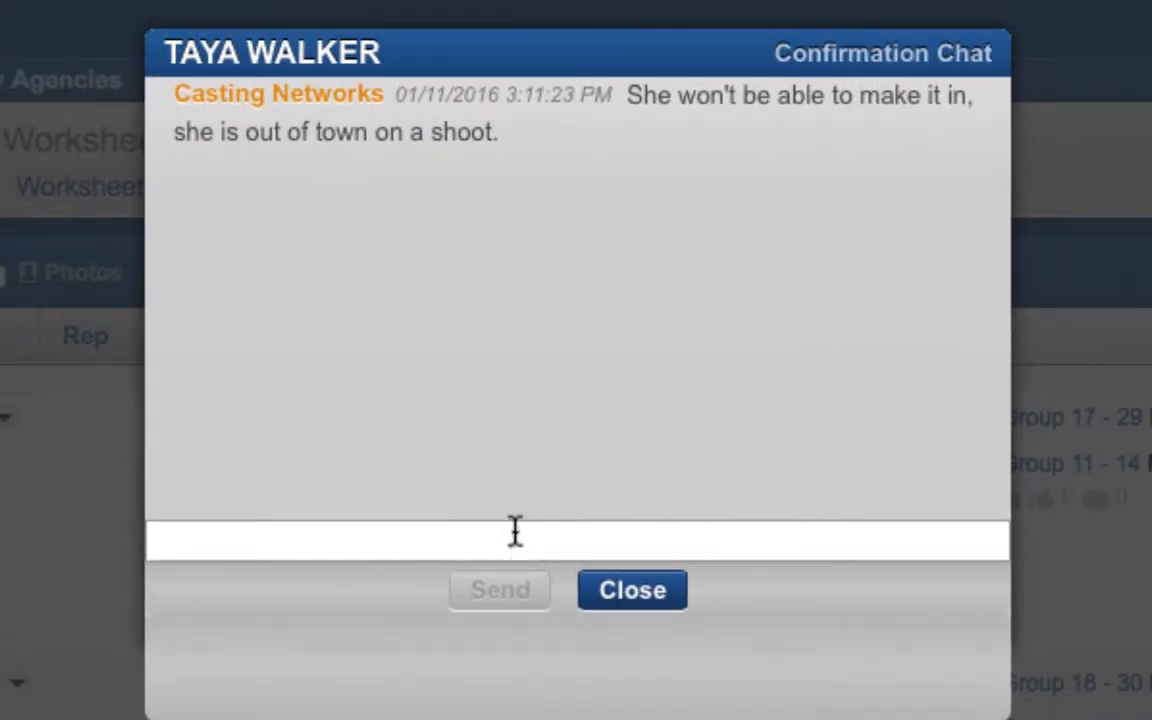
{"action": "left_click", "coordinate": [515, 531]}
{"action": "type", "text": "Thanks!"}
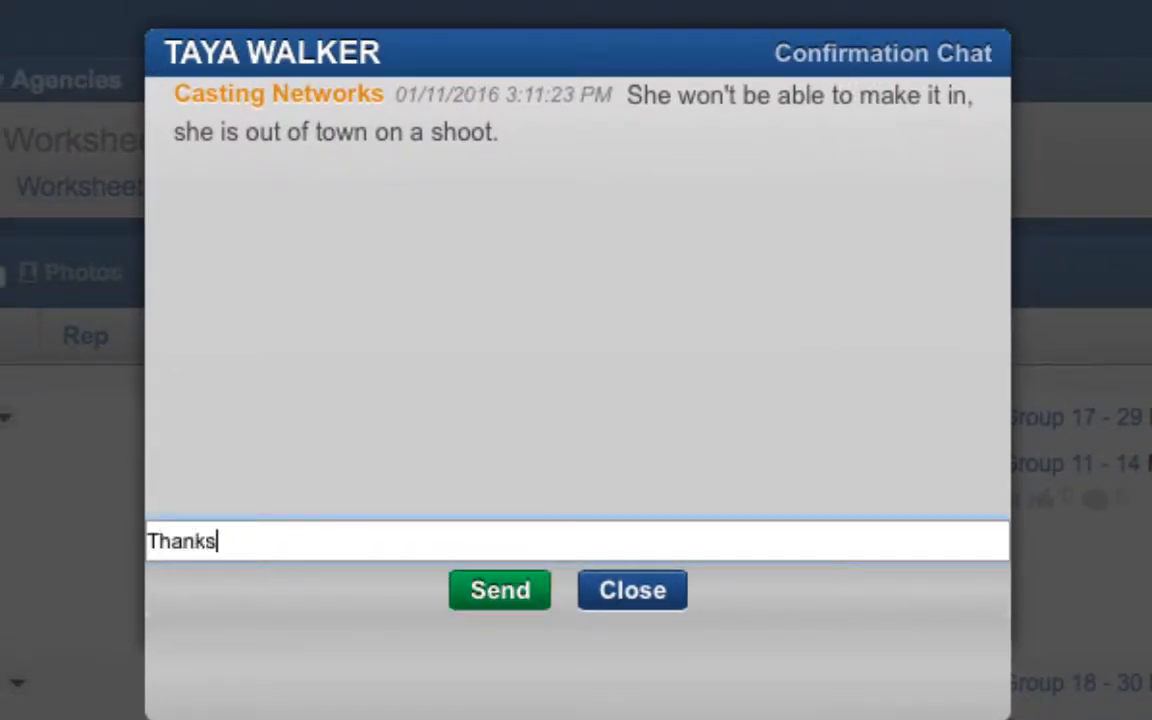
{"action": "left_click", "coordinate": [508, 598]}
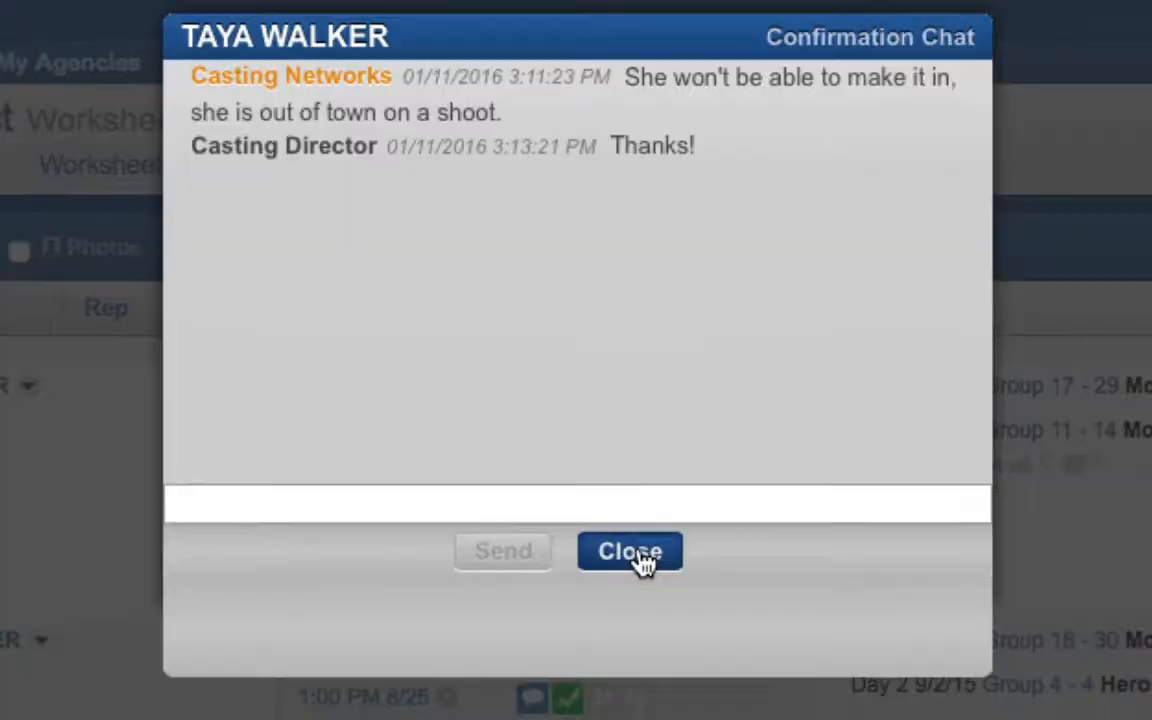
{"action": "left_click", "coordinate": [633, 591]}
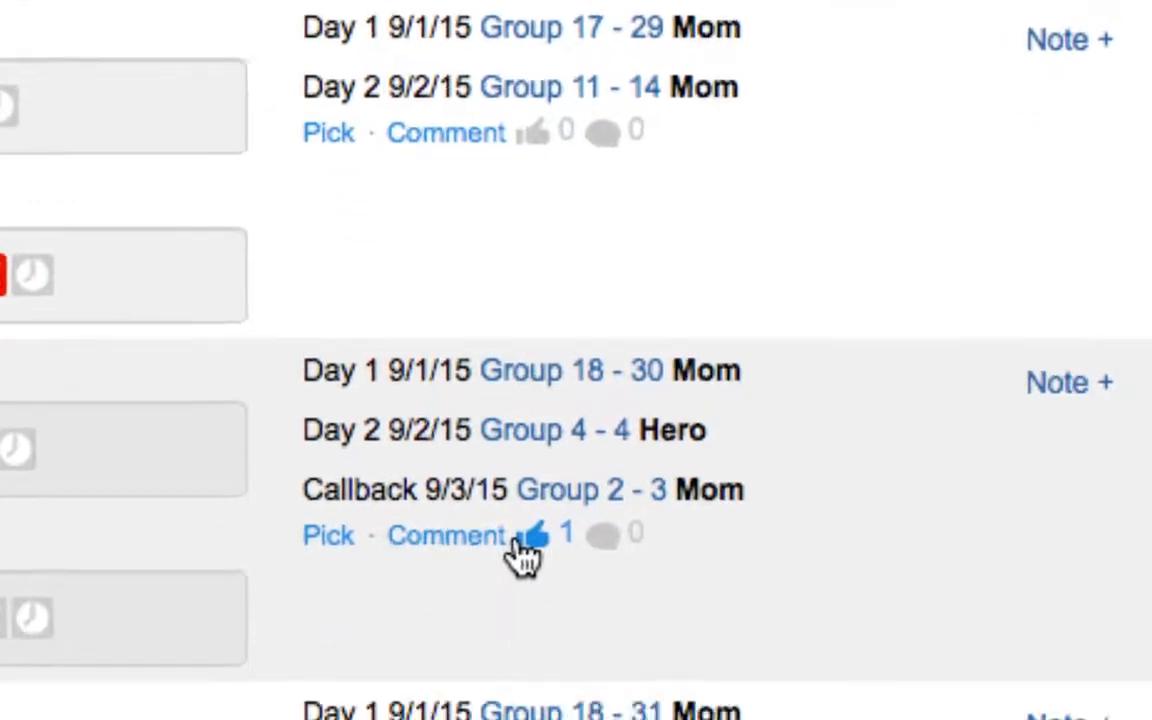
Pick the Group 2-3 Mom callback and add the comment 'We'll give her a callback.'
{"action": "left_click", "coordinate": [548, 672]}
{"action": "left_click", "coordinate": [357, 669]}
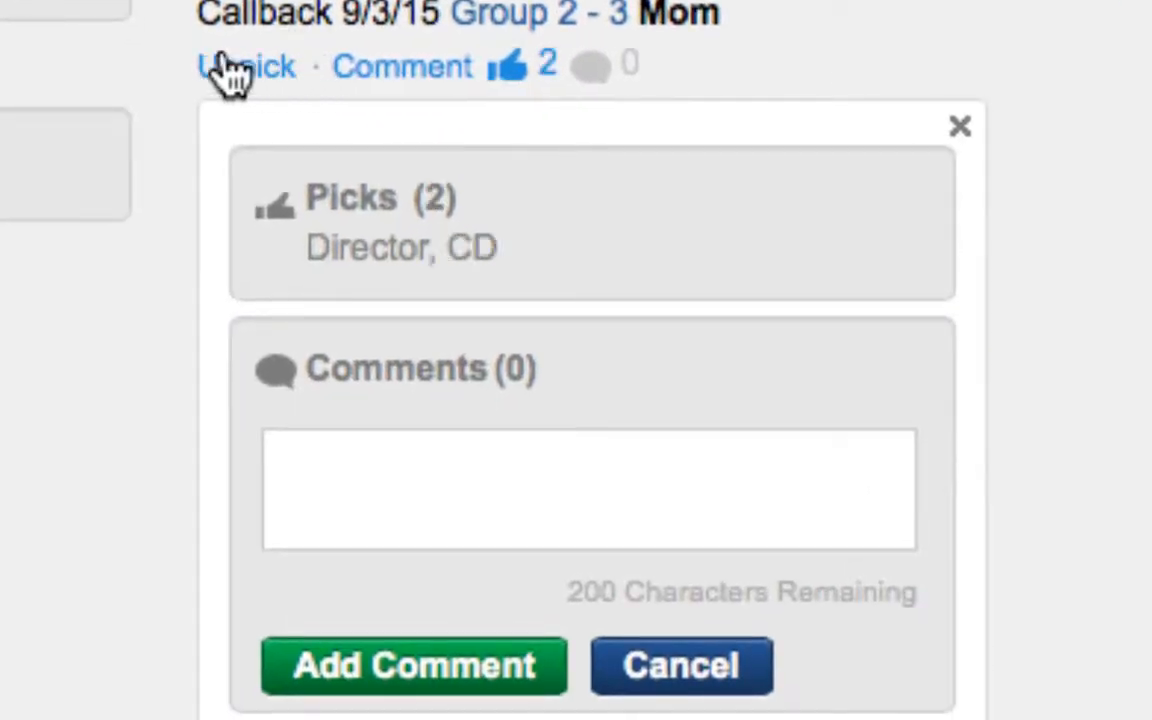
{"action": "left_click", "coordinate": [640, 434]}
{"action": "type", "text": "We'll give her a call"}
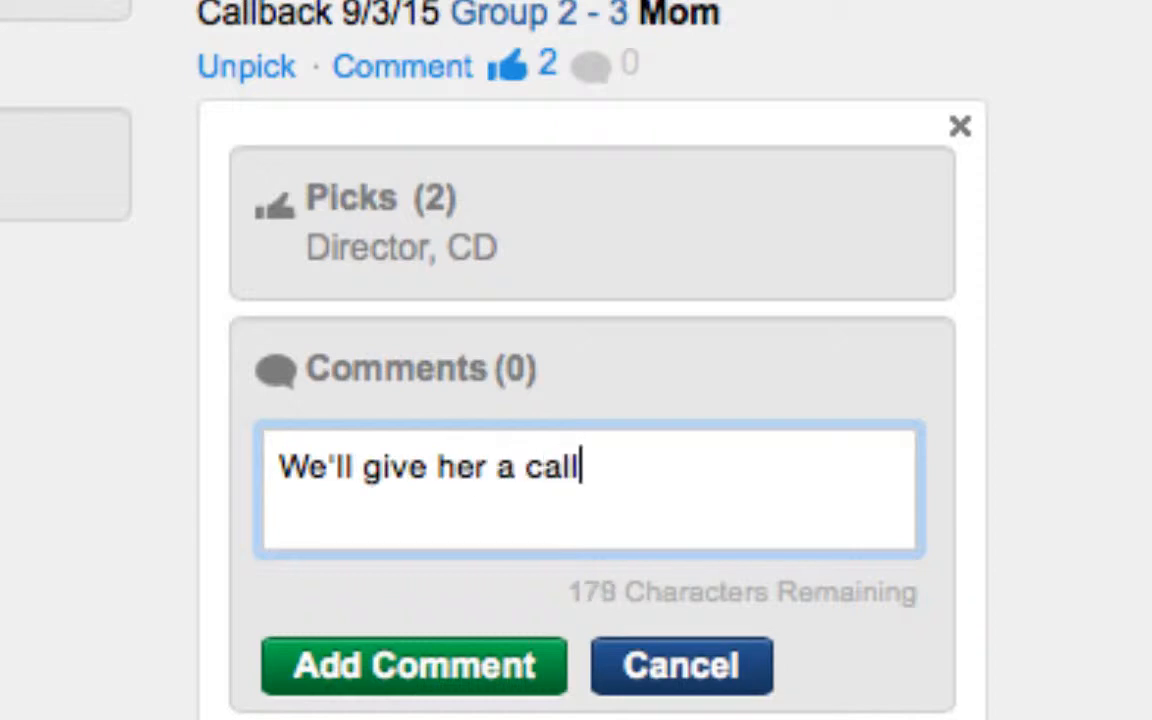
{"action": "type", "text": "back."}
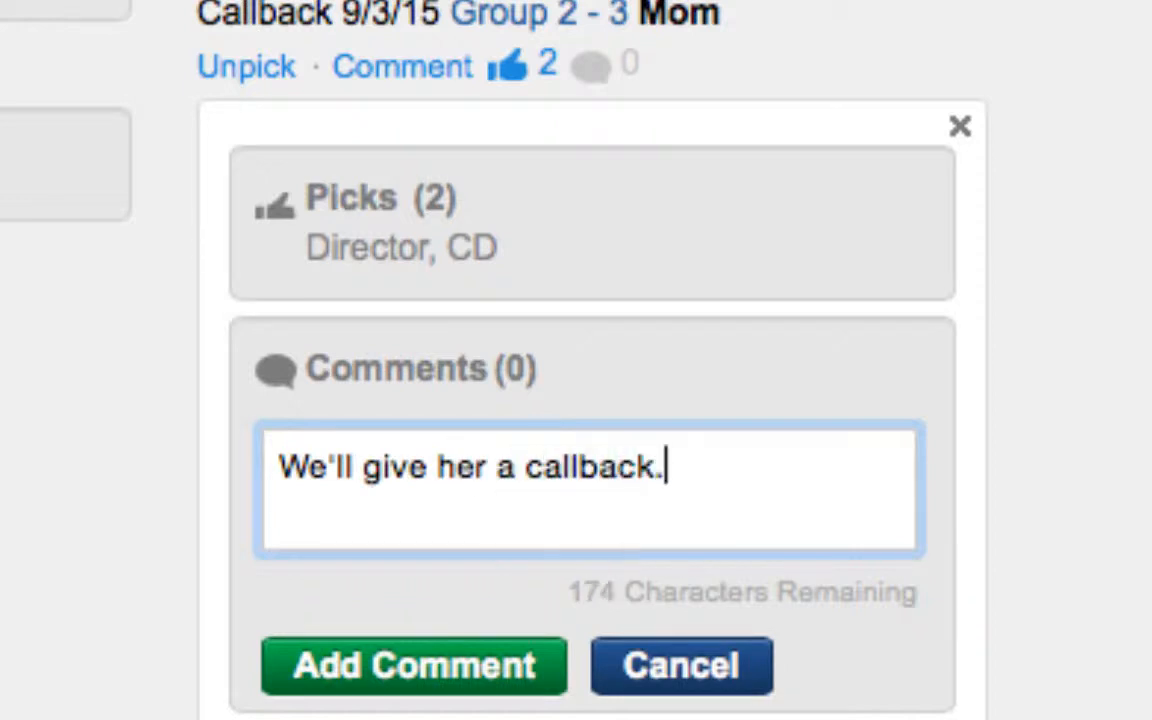
{"action": "left_click", "coordinate": [515, 668]}
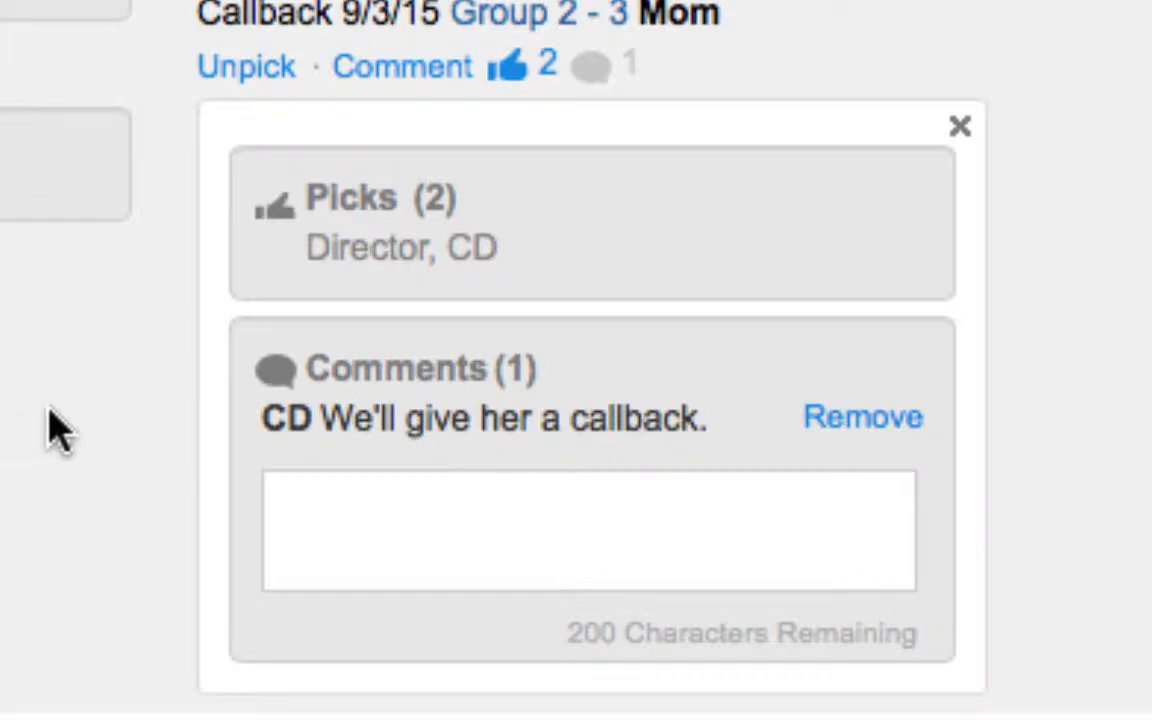
{"action": "left_click", "coordinate": [960, 126]}
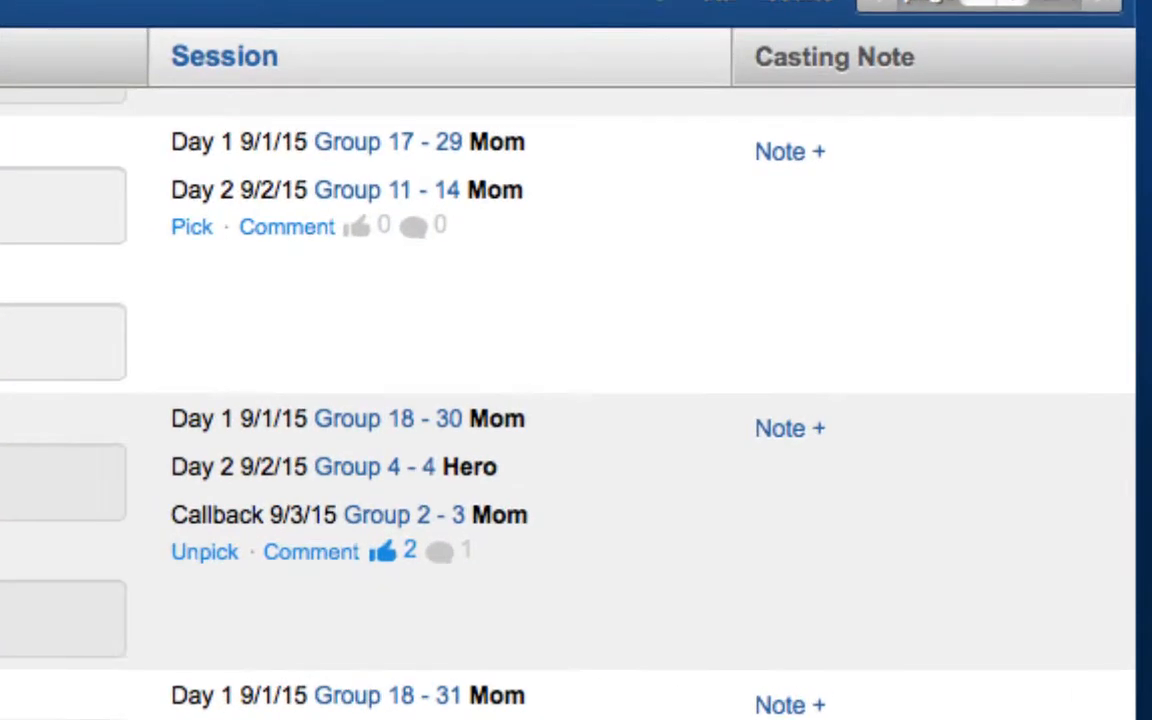
{"action": "scroll", "coordinate": [358, 457], "scroll_direction": "down", "scroll_amount": 5}
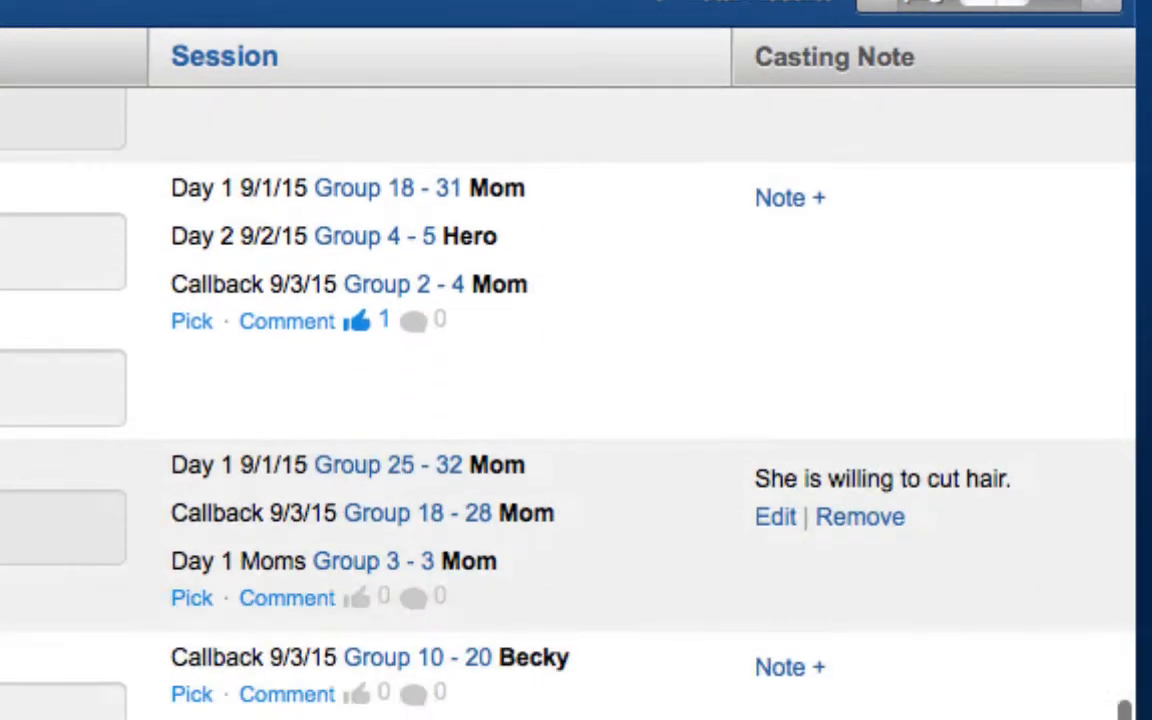
{"action": "scroll", "coordinate": [568, 400], "scroll_direction": "down", "scroll_amount": 2}
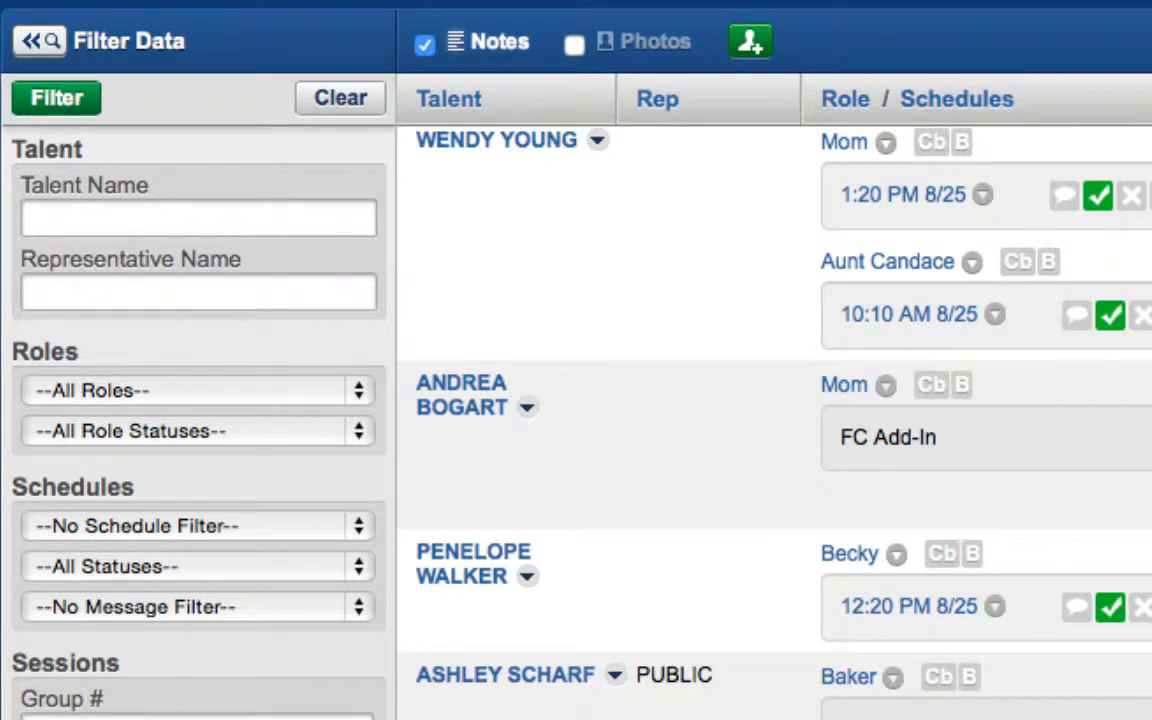
Filter the worksheet by a single talent's name
{"action": "left_click", "coordinate": [250, 215]}
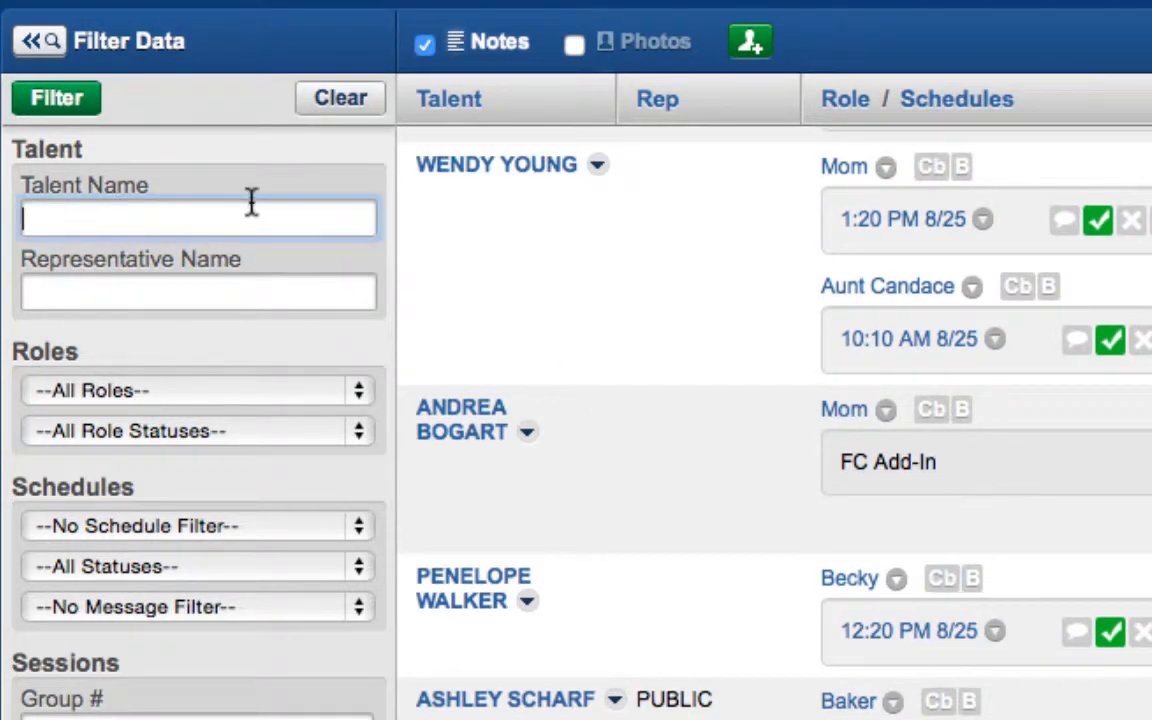
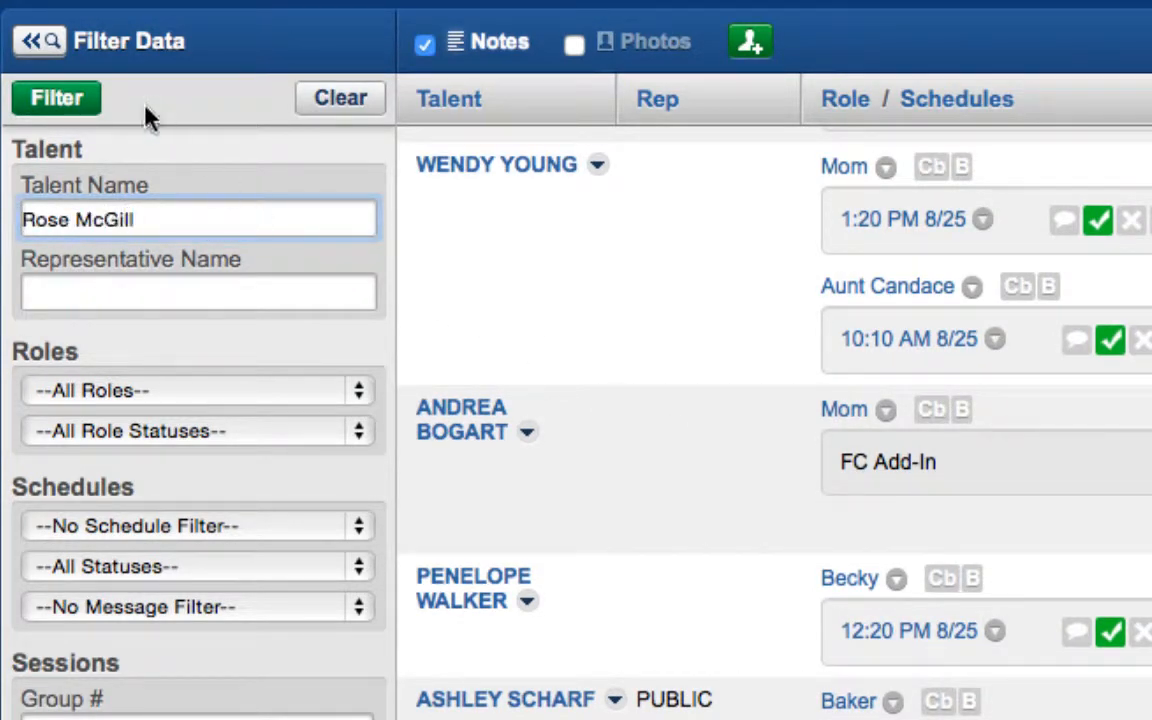
{"action": "left_click", "coordinate": [60, 100]}
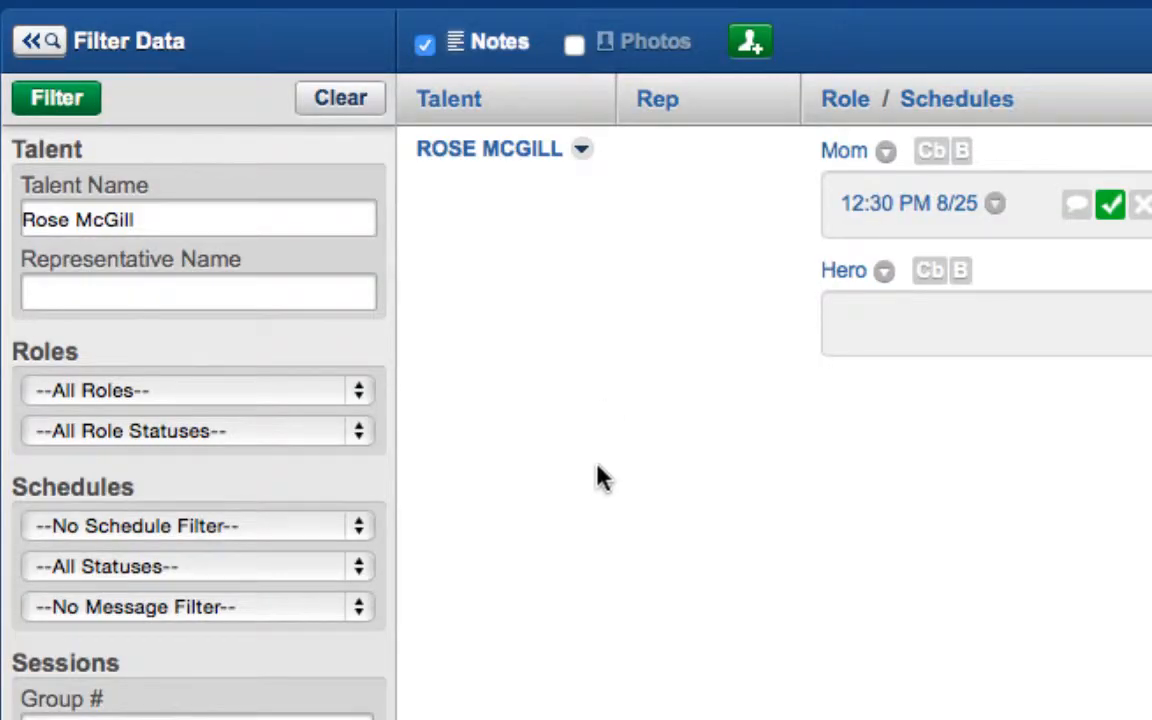
Clear the talent name filter and enter CNI as the Representative Name
{"action": "mouse_move", "coordinate": [579, 148]}
{"action": "triple_click", "coordinate": [170, 210]}
{"action": "key", "text": "BackSpace"}
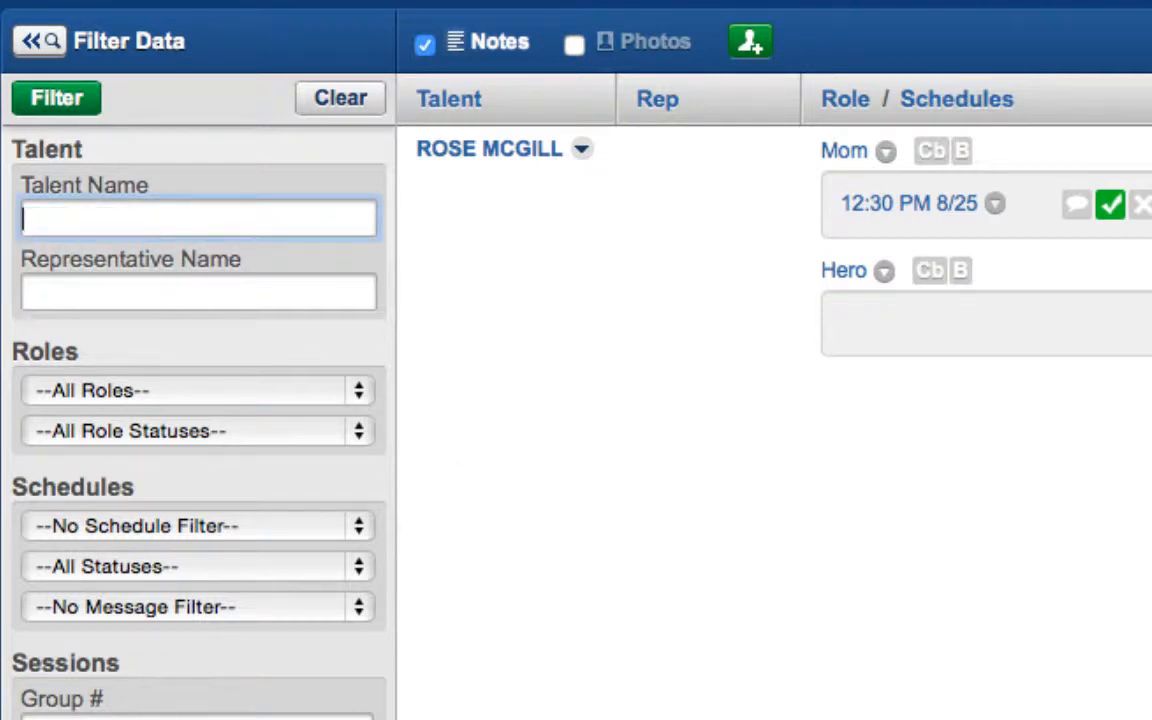
{"action": "left_click", "coordinate": [129, 288]}
{"action": "type", "text": "CNI"}
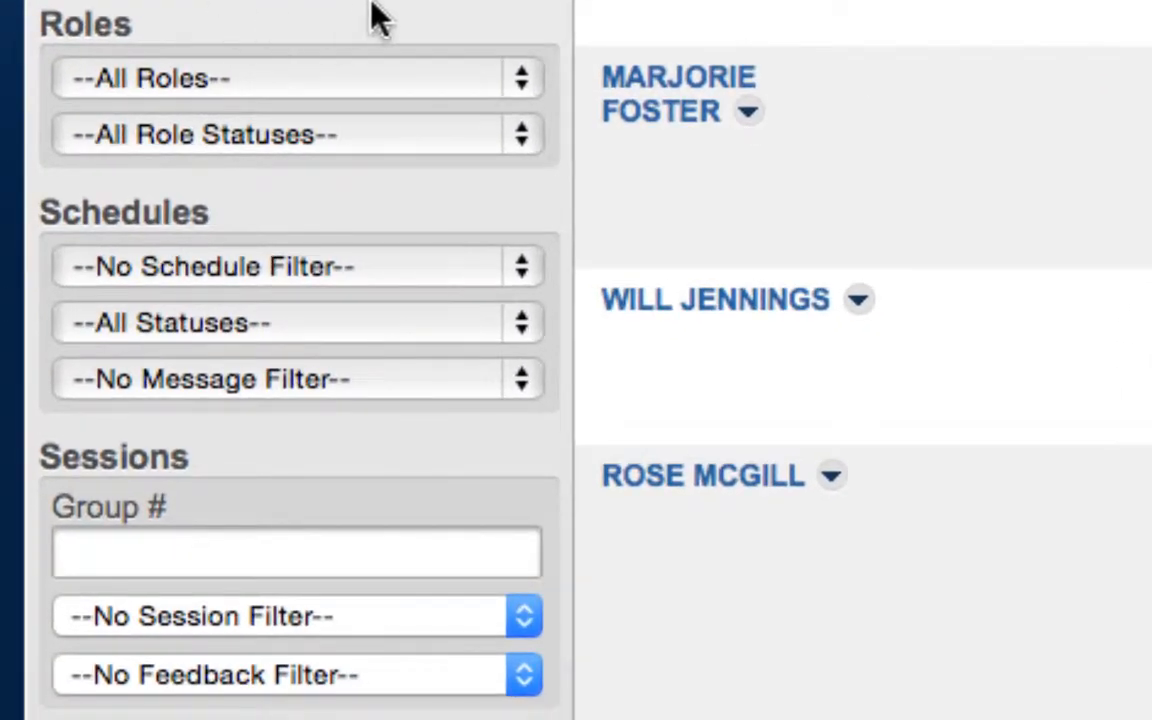
Keep all roles and role statuses, and filter to the 8/25 - Room 1 schedule
{"action": "left_click", "coordinate": [516, 82]}
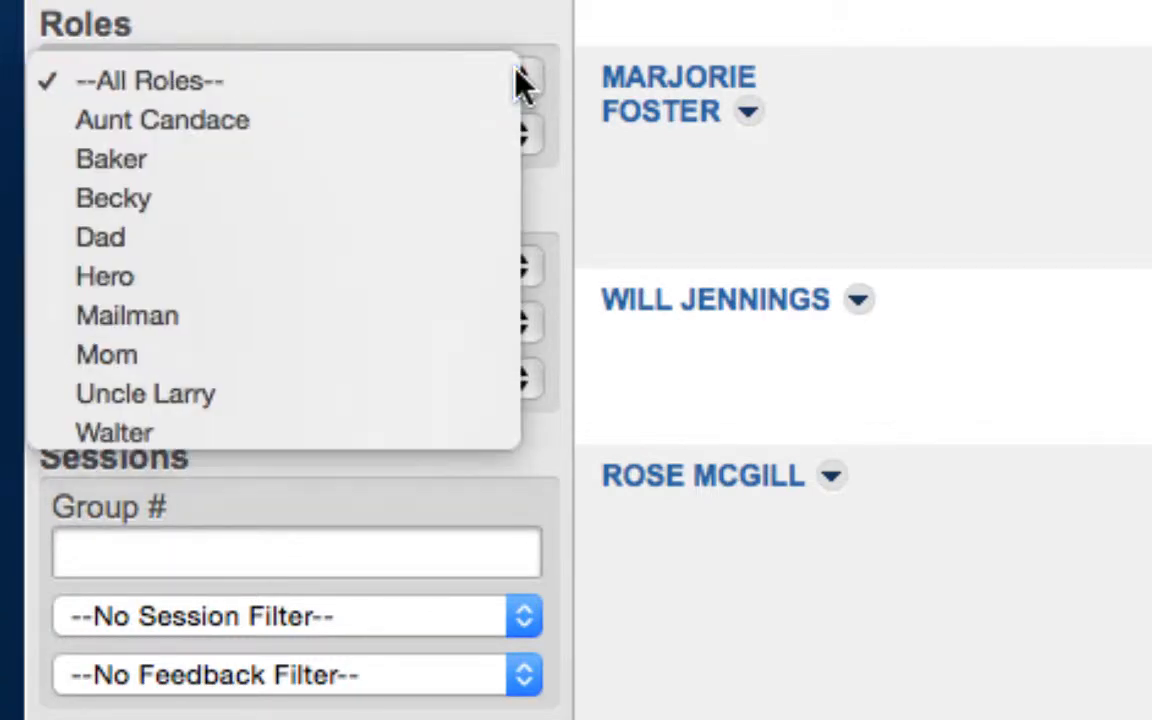
{"action": "left_click", "coordinate": [521, 82]}
{"action": "left_click", "coordinate": [522, 142]}
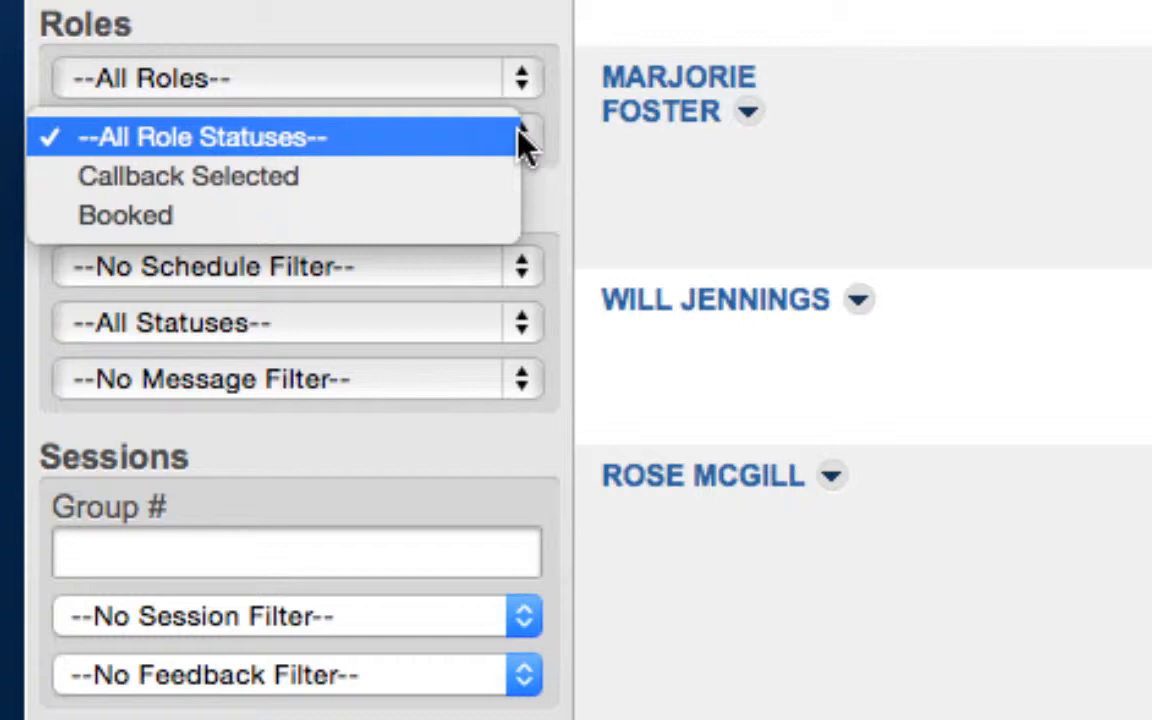
{"action": "left_click", "coordinate": [523, 146]}
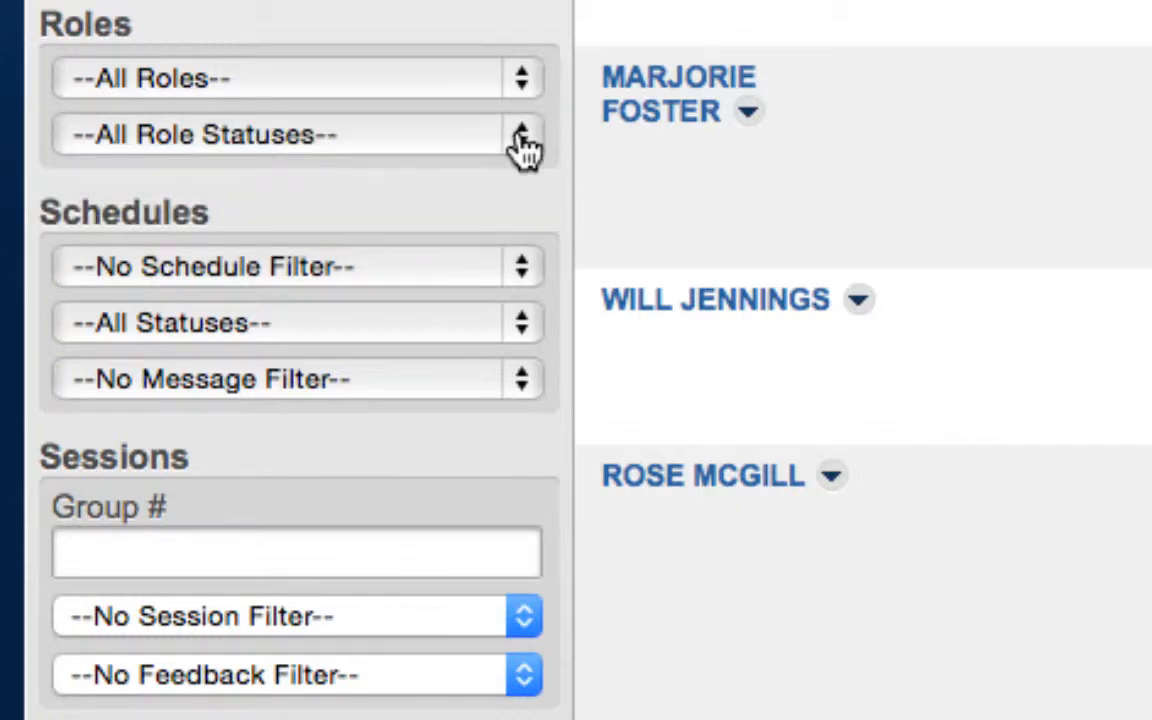
{"action": "left_click", "coordinate": [521, 270]}
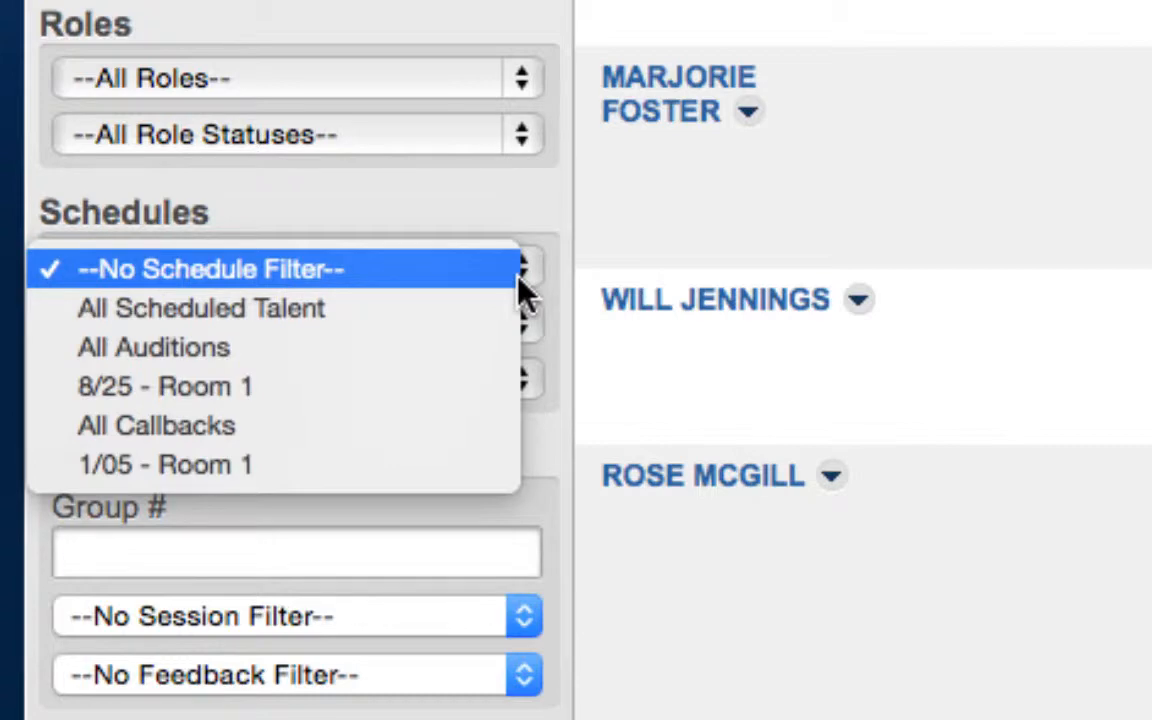
{"action": "left_click", "coordinate": [310, 390]}
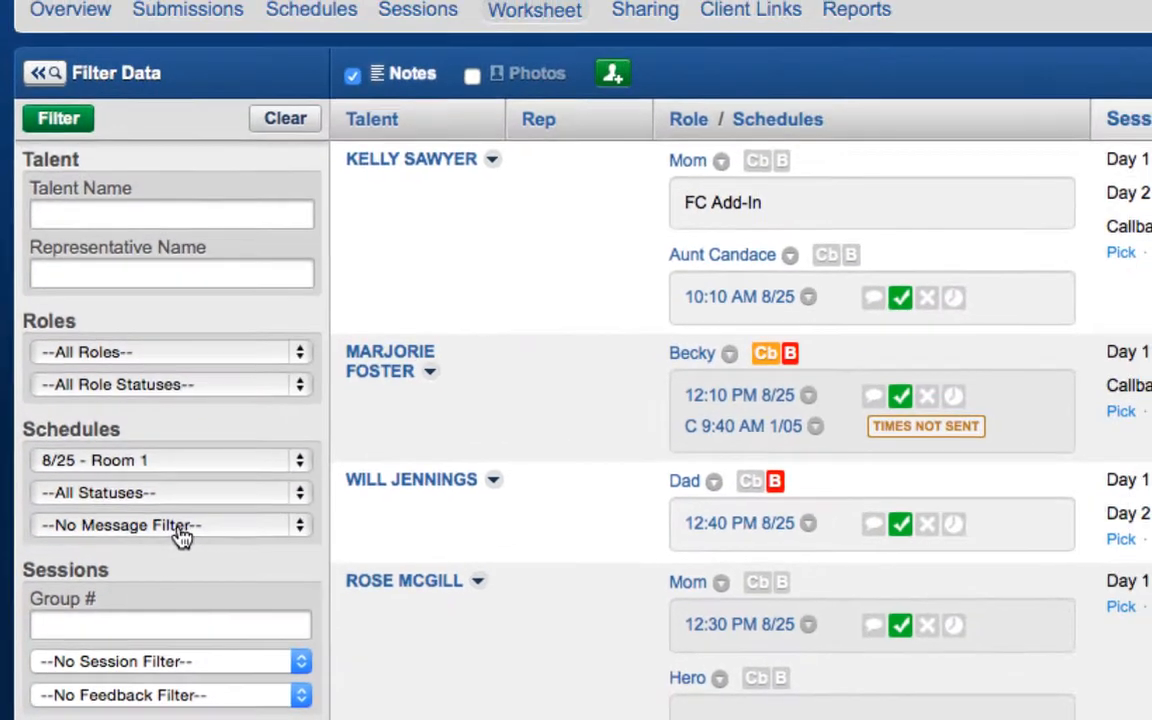
{"action": "left_click", "coordinate": [60, 122]}
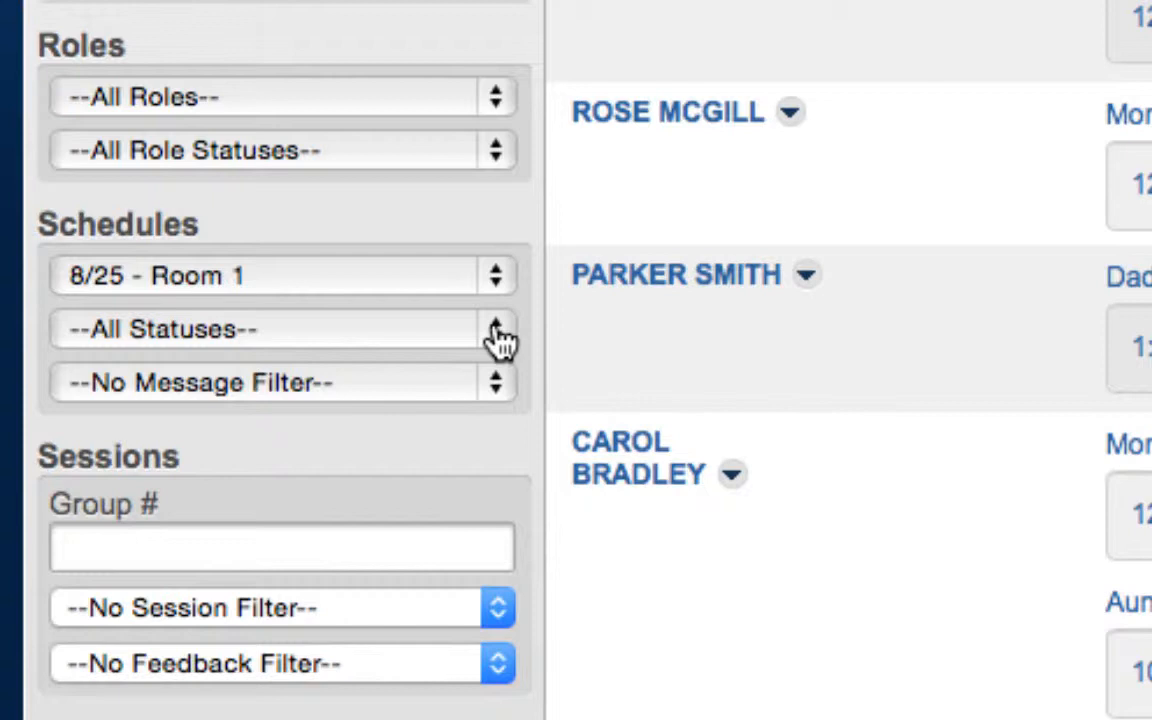
Limit results to Pending confirmation status and reapply the filter
{"action": "left_click", "coordinate": [497, 338]}
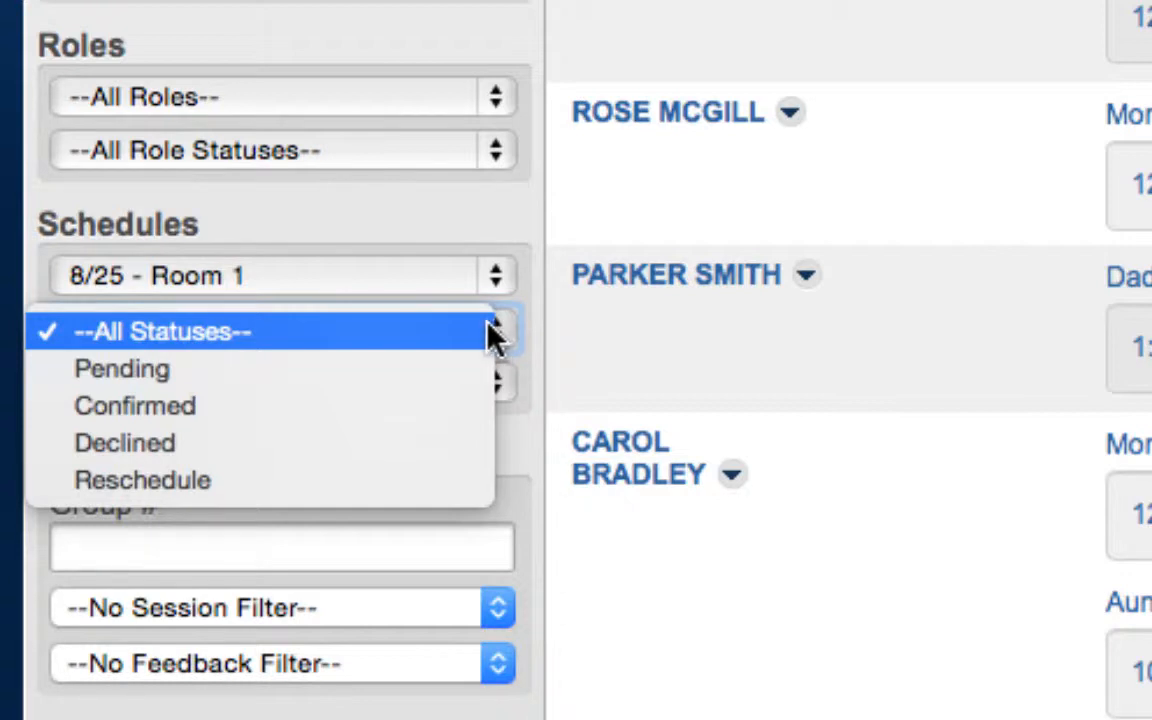
{"action": "left_click", "coordinate": [395, 370]}
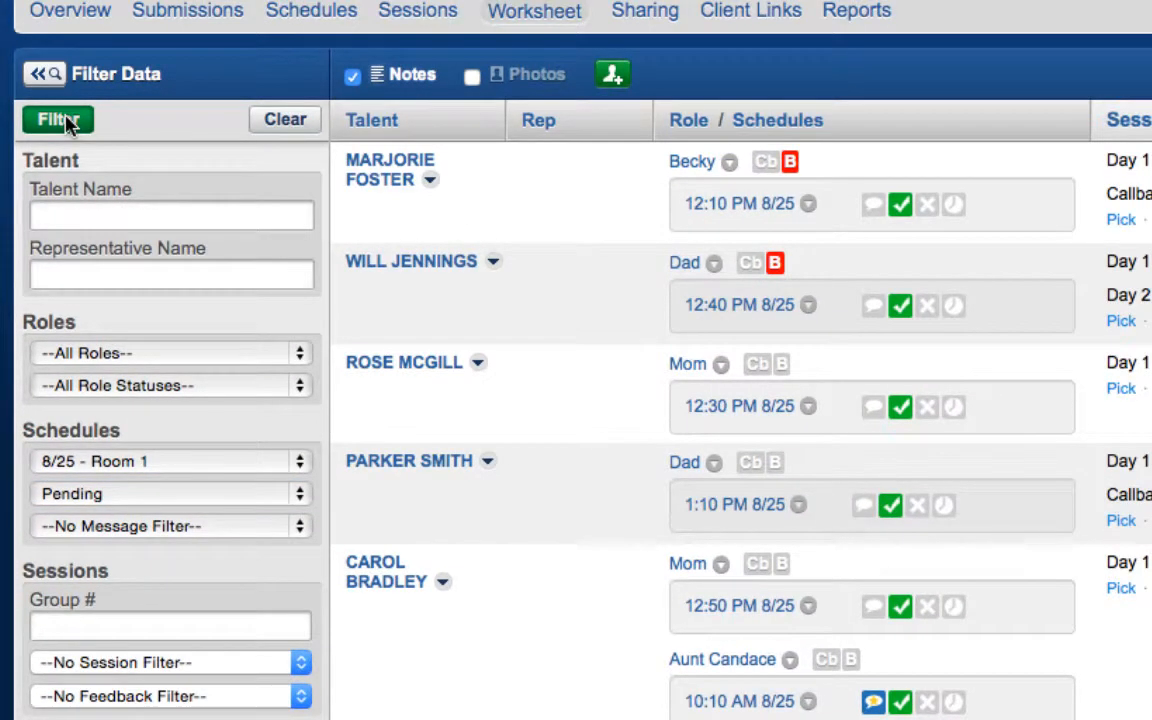
{"action": "left_click", "coordinate": [63, 120]}
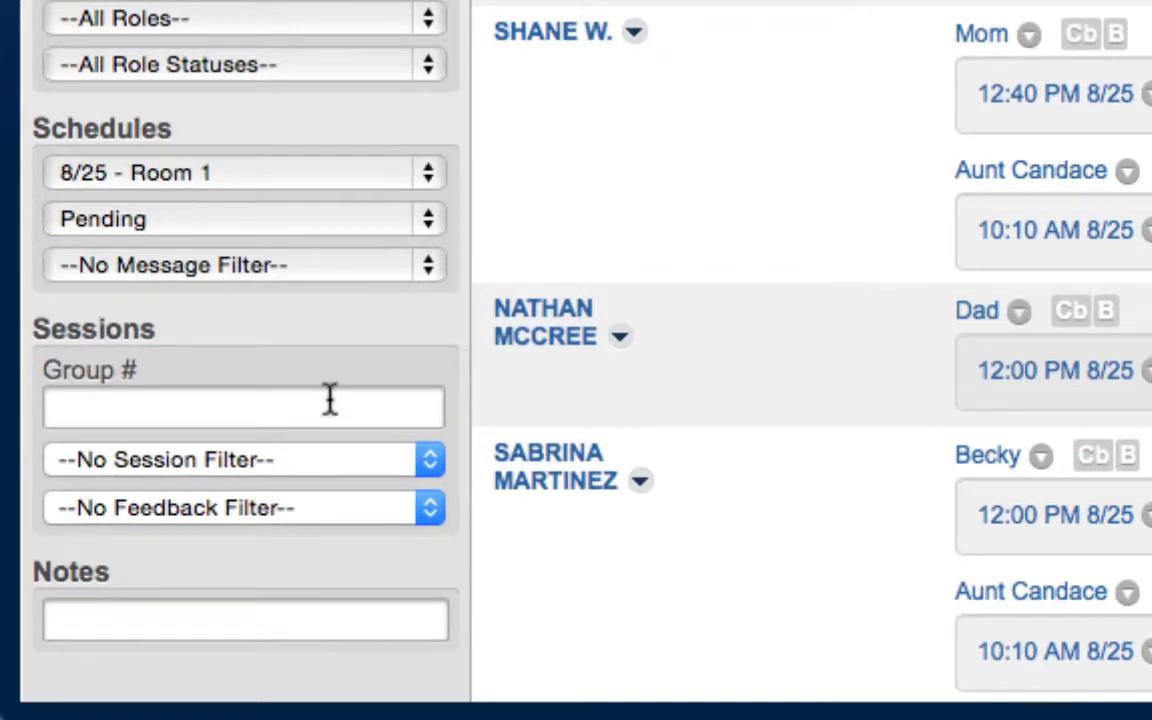
Filter the worksheet to session group number 10
{"action": "left_click", "coordinate": [330, 400]}
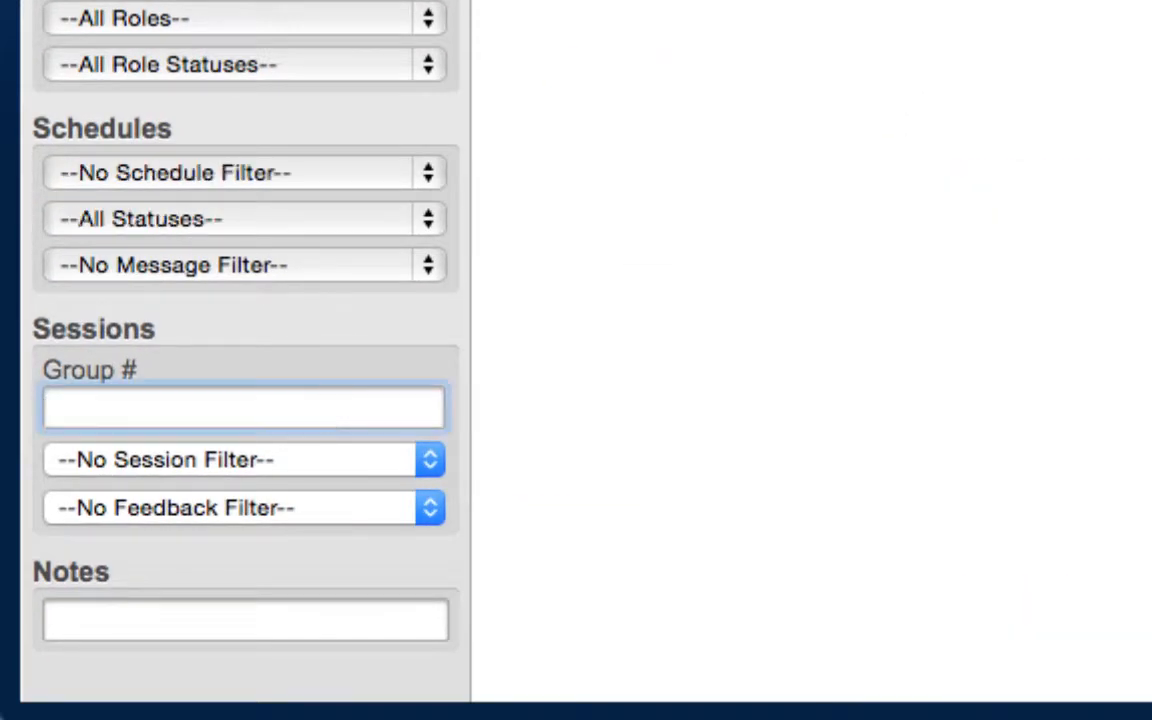
{"action": "type", "text": "10"}
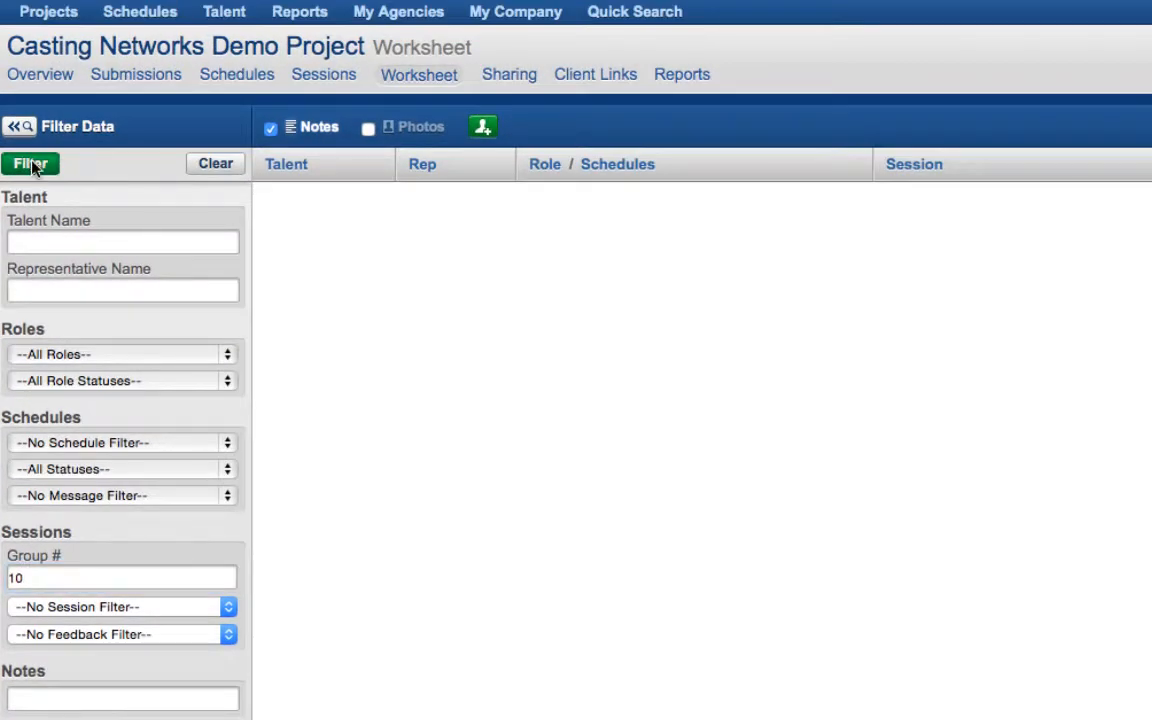
{"action": "left_click", "coordinate": [31, 164]}
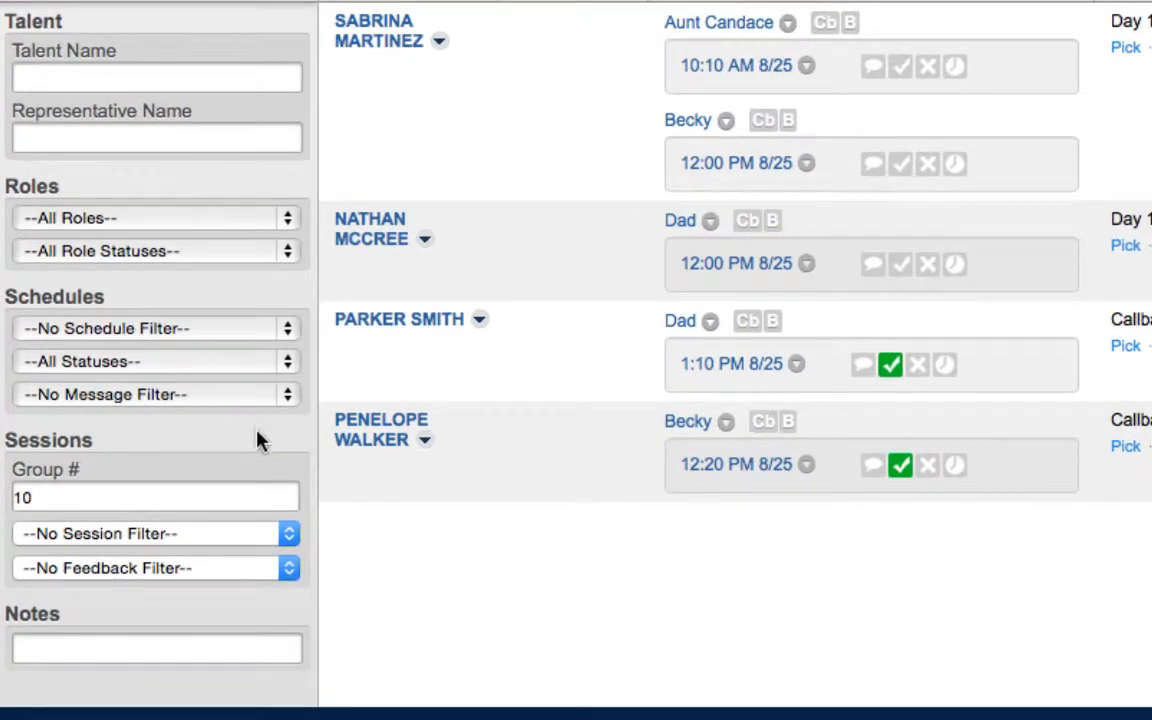
Leave the session filter unchanged and set the Feedback Filter to Picked Talent Only
{"action": "left_click", "coordinate": [215, 606]}
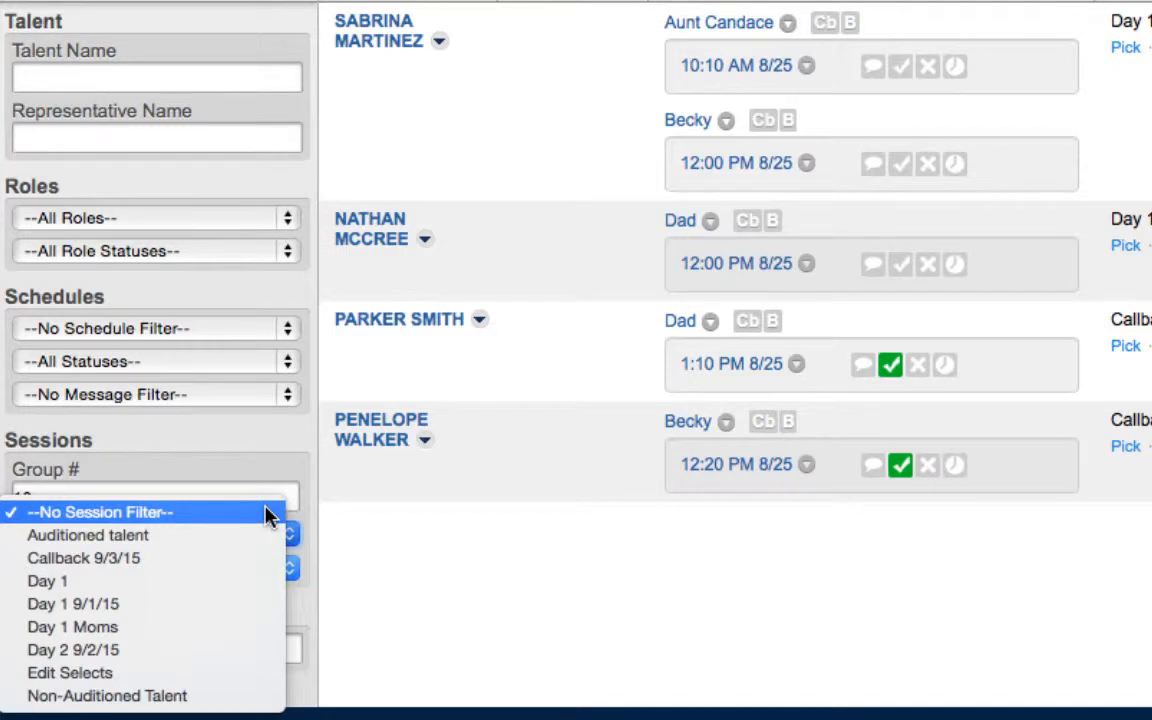
{"action": "left_click", "coordinate": [326, 545]}
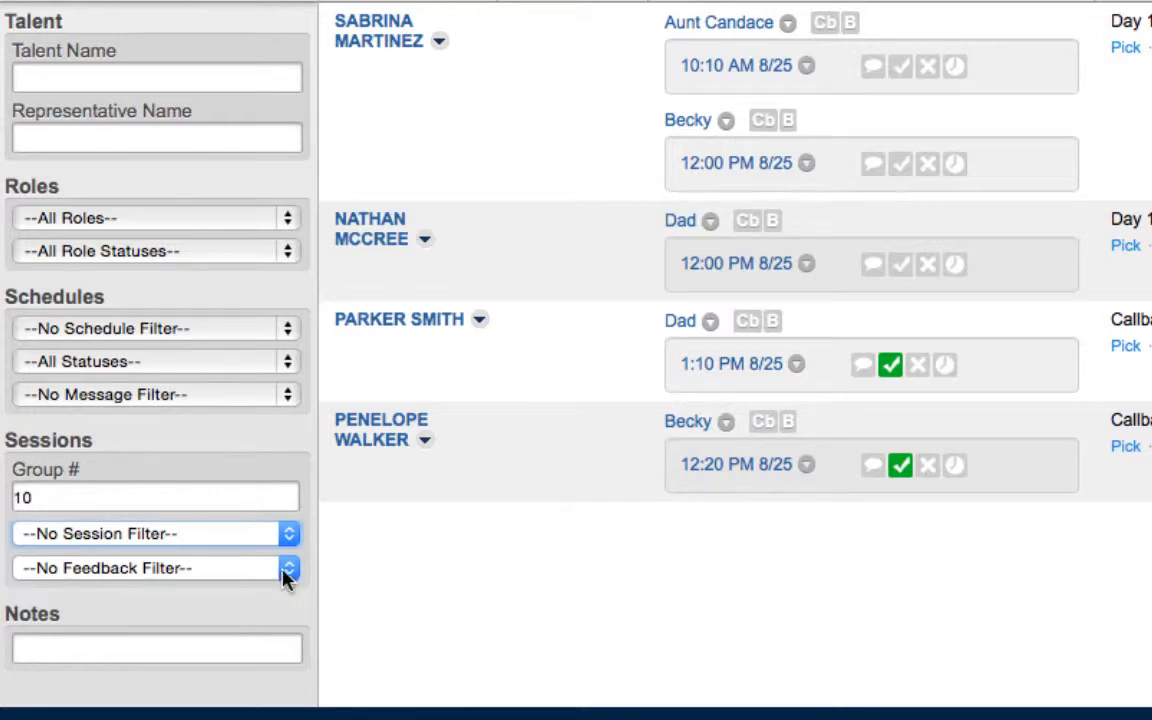
{"action": "left_click", "coordinate": [287, 570]}
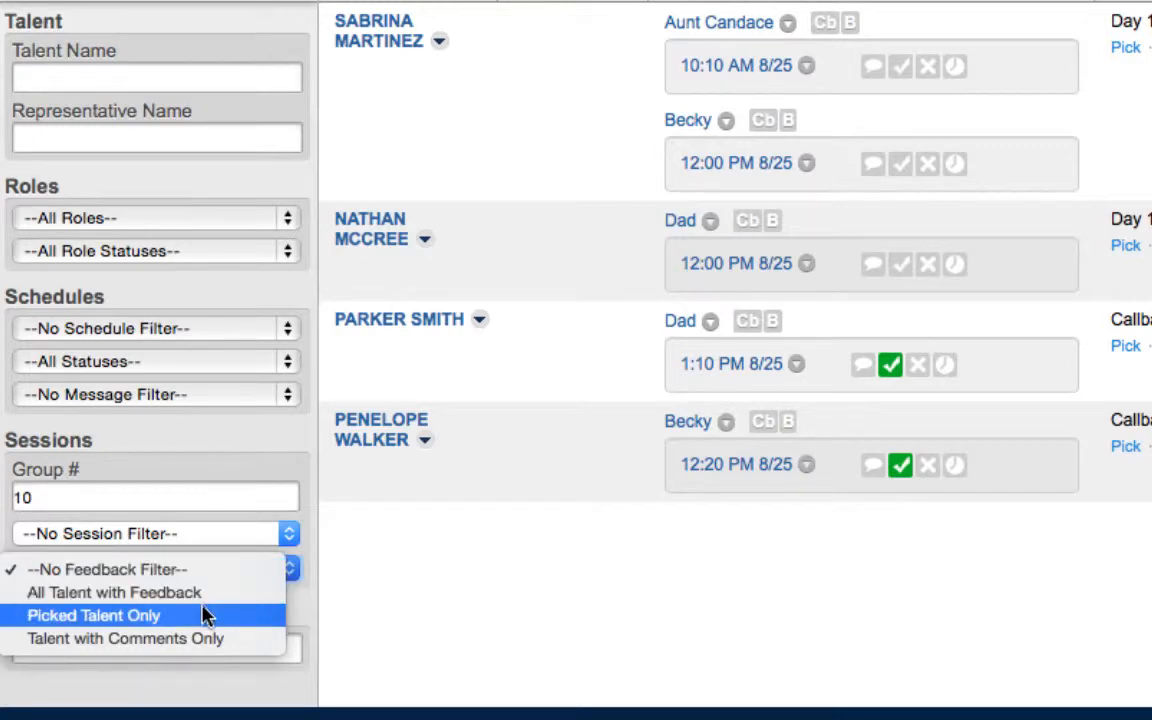
{"action": "left_click", "coordinate": [125, 505]}
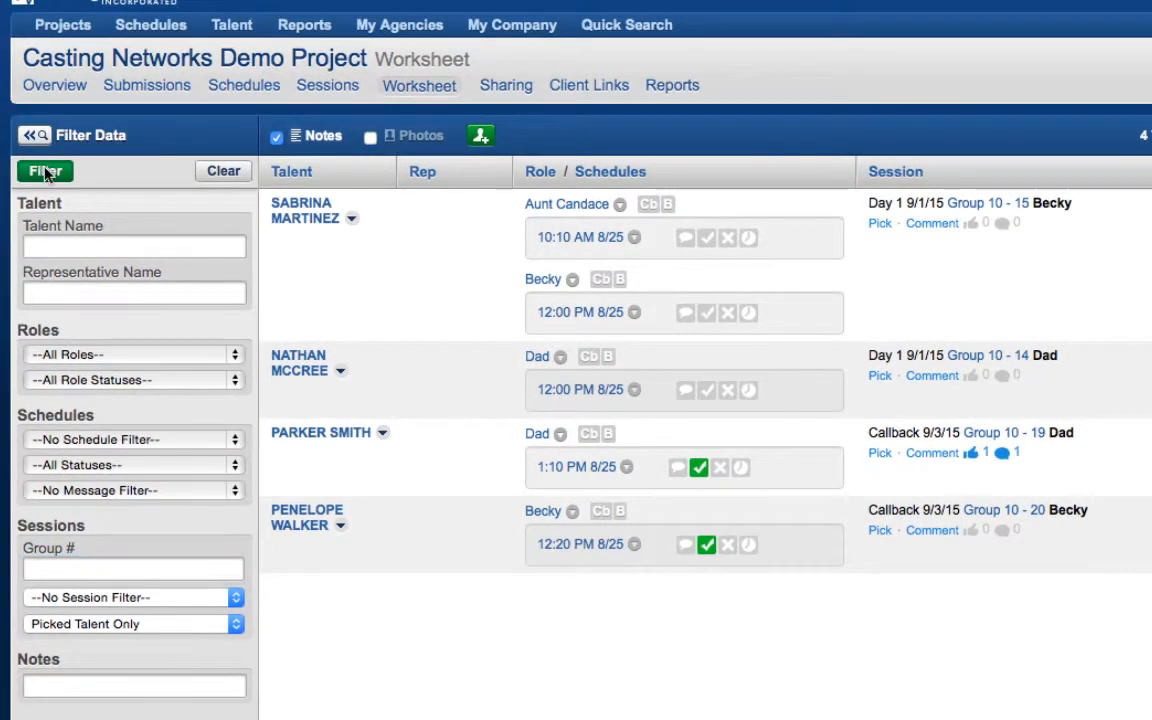
Show only picked talent and mark callbacks for Aunt Candace, Mom, Uncle Larry, both Dads and Becky
{"action": "left_click", "coordinate": [45, 171]}
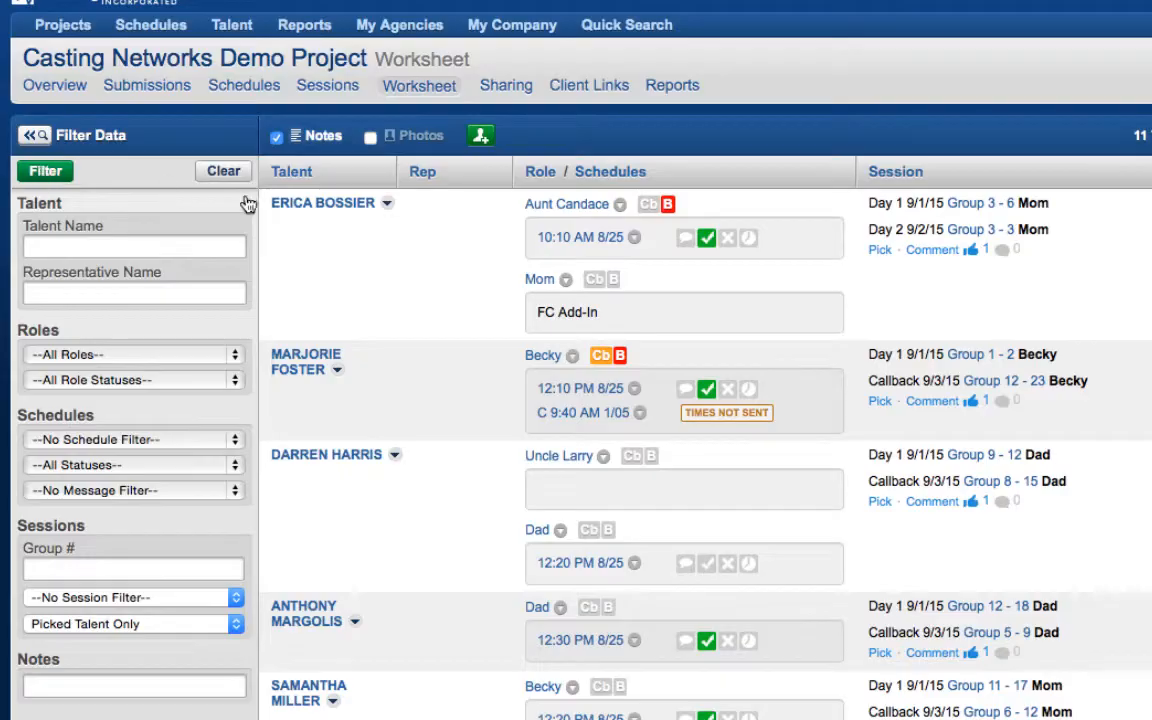
{"action": "left_click", "coordinate": [648, 205]}
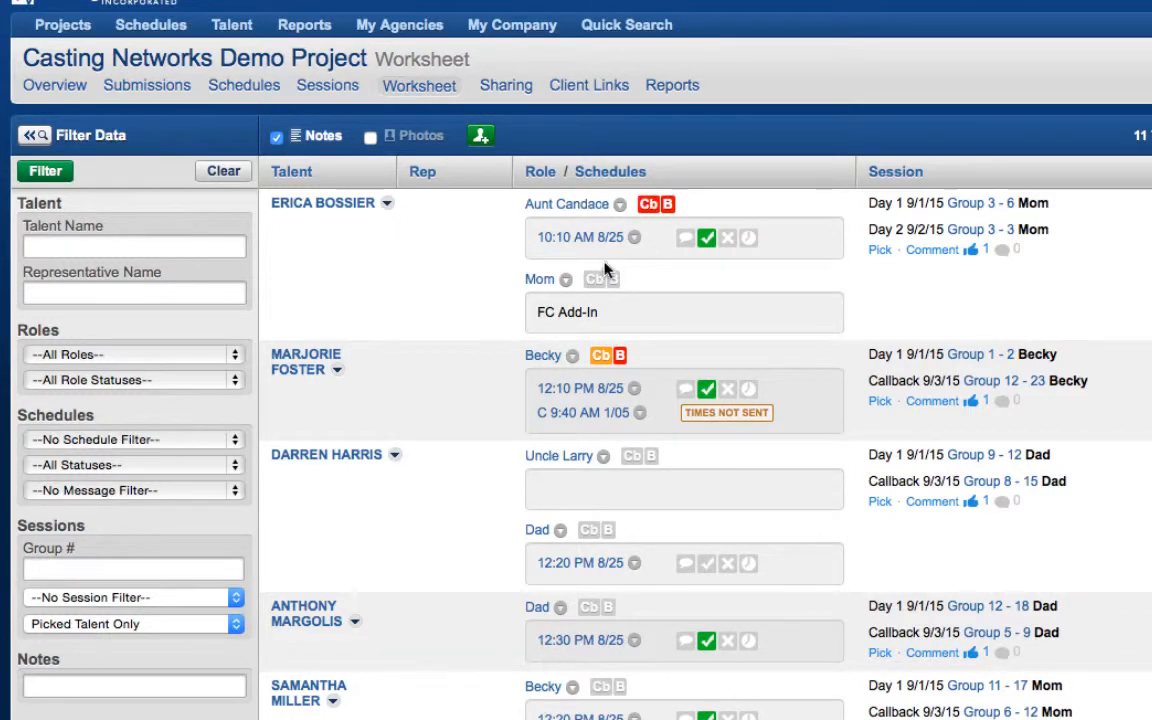
{"action": "left_click", "coordinate": [594, 279]}
{"action": "left_click", "coordinate": [631, 456]}
{"action": "left_click", "coordinate": [589, 530]}
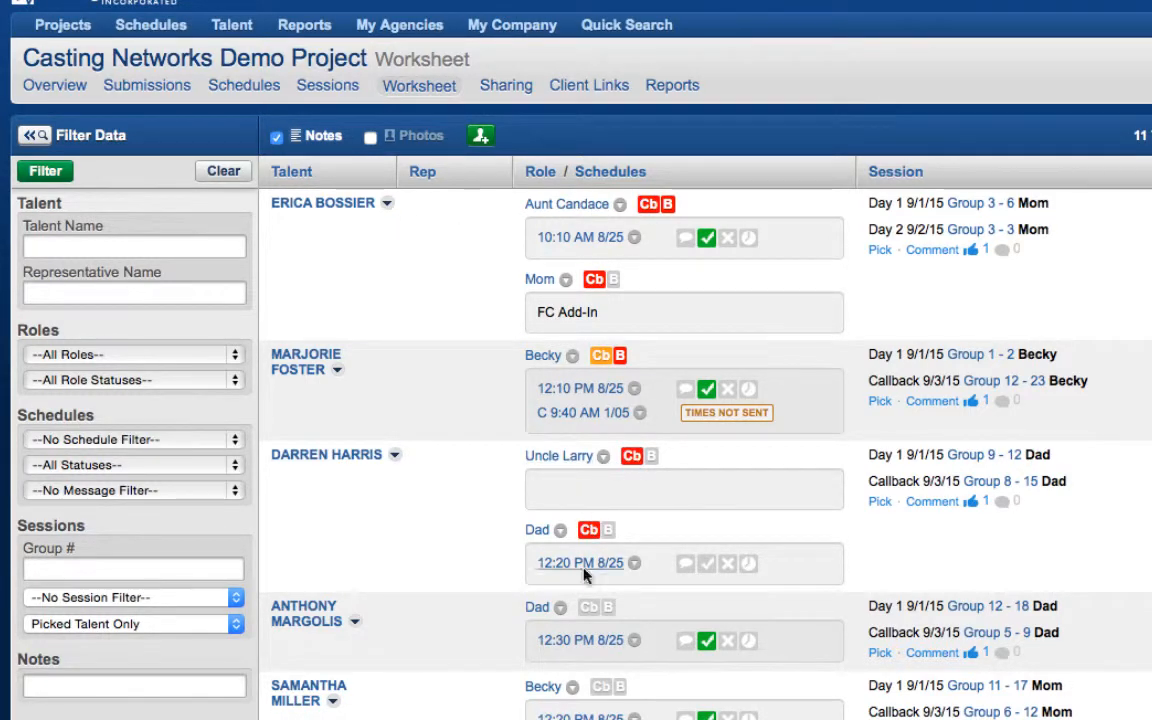
{"action": "left_click", "coordinate": [589, 607]}
{"action": "left_click", "coordinate": [601, 687]}
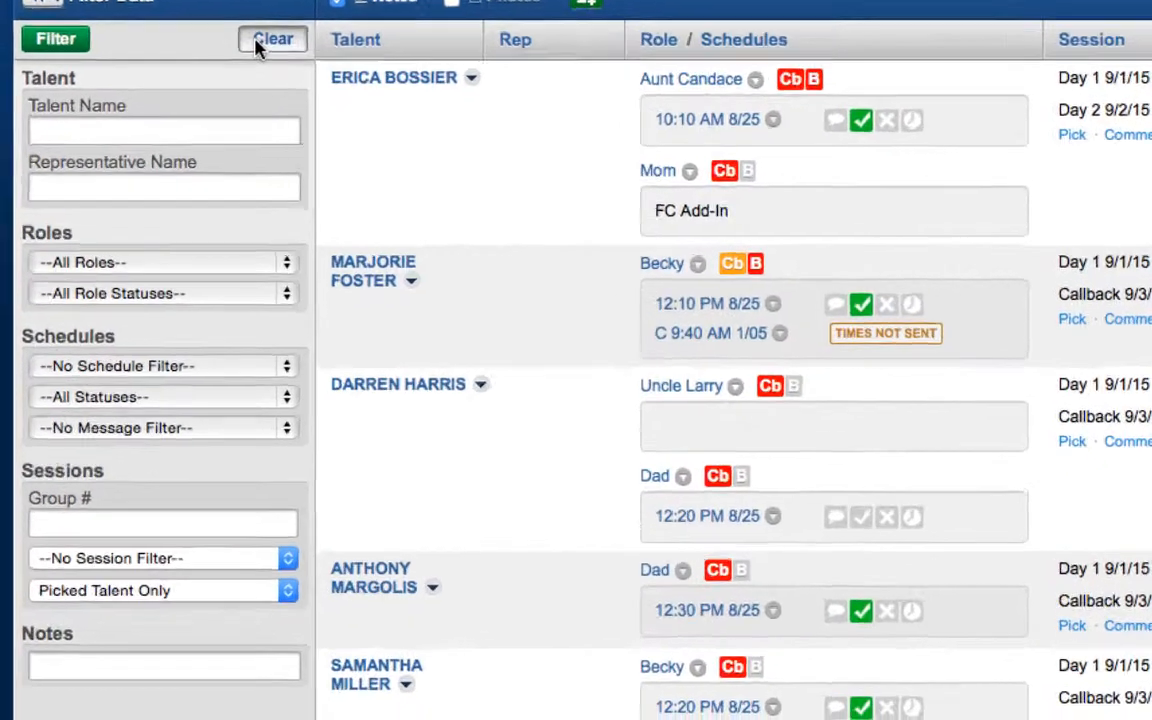
Filter notes for 'willing to cut hair' (5 talent), then clear filters and collapse Filter Data
{"action": "left_click", "coordinate": [223, 171]}
{"action": "left_click", "coordinate": [206, 632]}
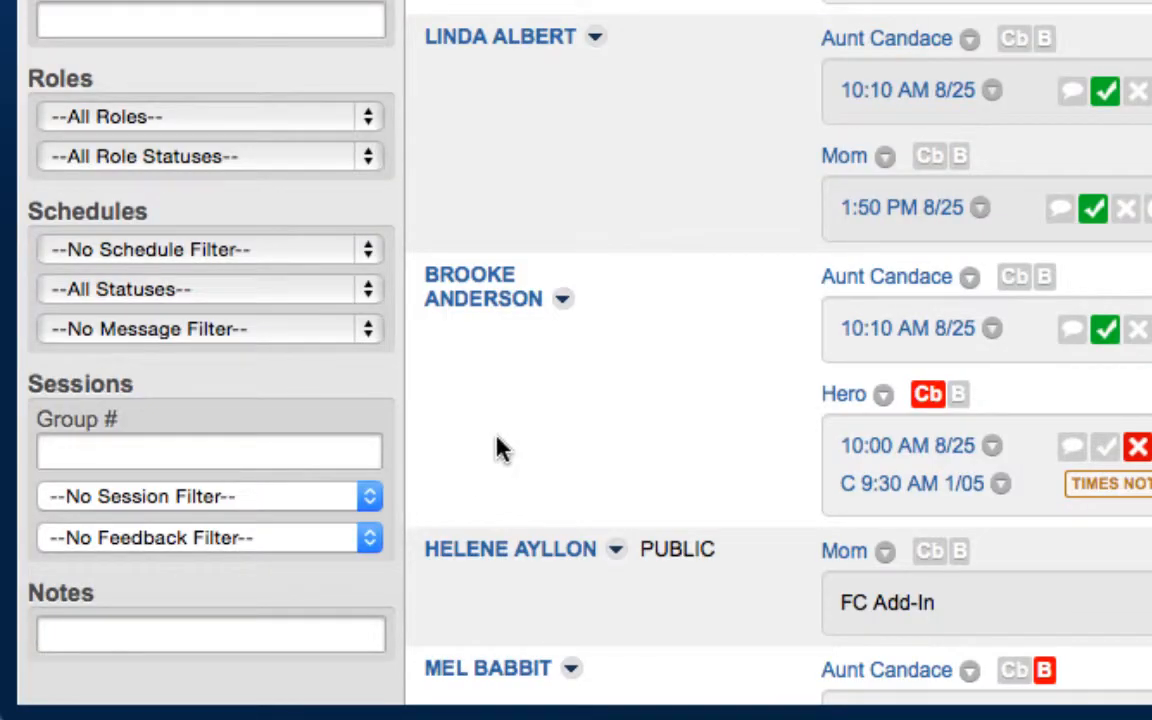
{"action": "type", "text": "willing to cut hair"}
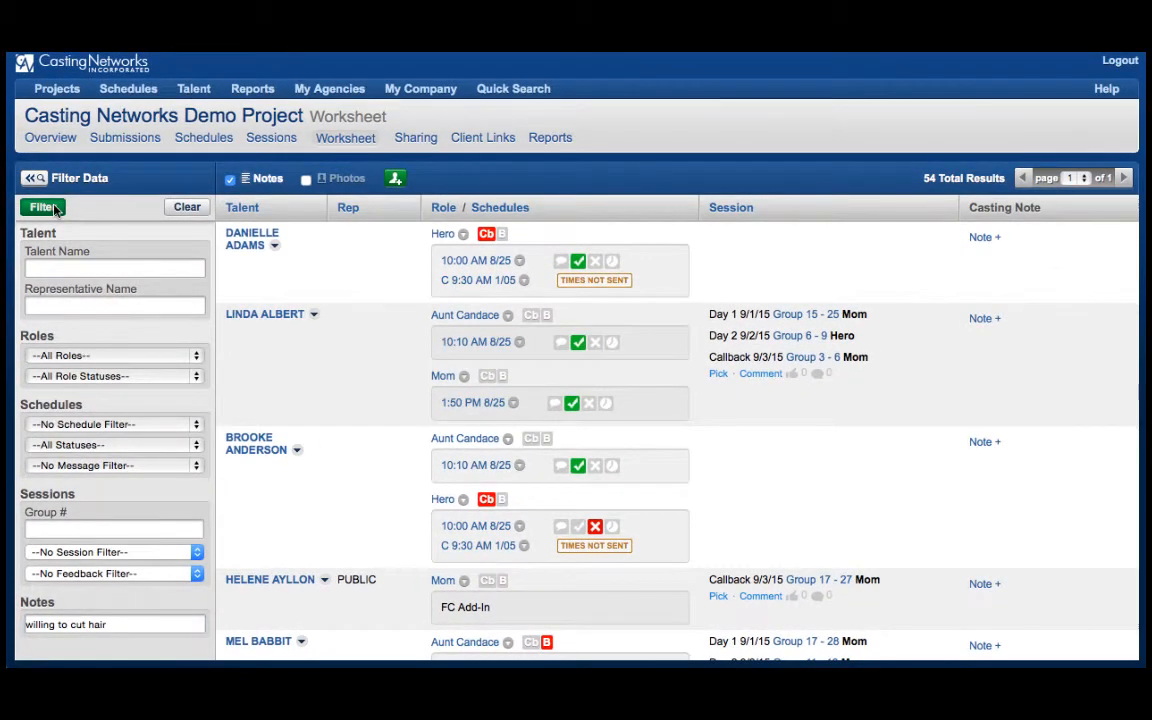
{"action": "left_click", "coordinate": [46, 207]}
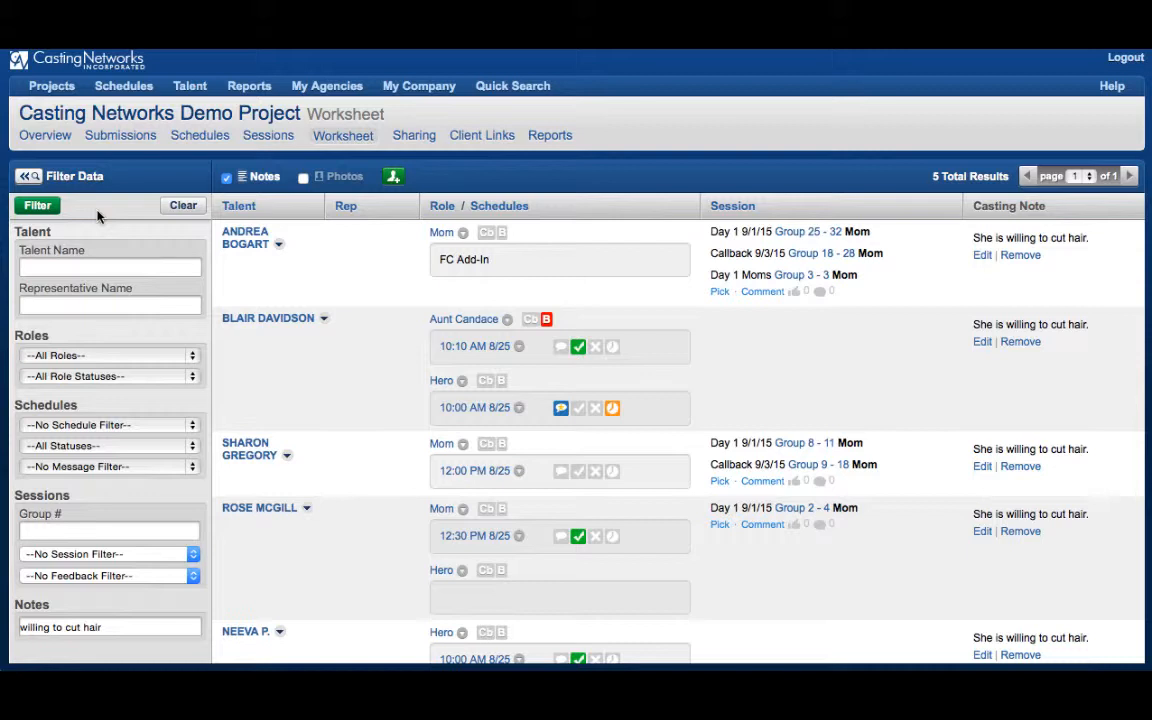
{"action": "left_click", "coordinate": [183, 207]}
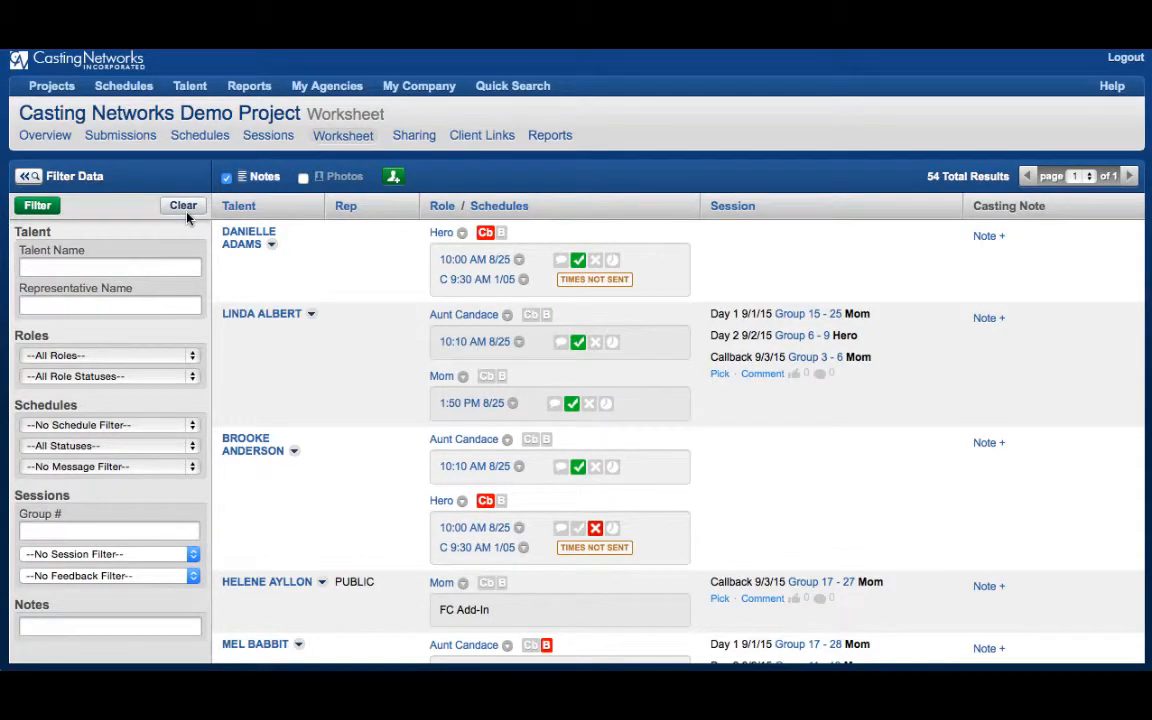
{"action": "left_click", "coordinate": [27, 176]}
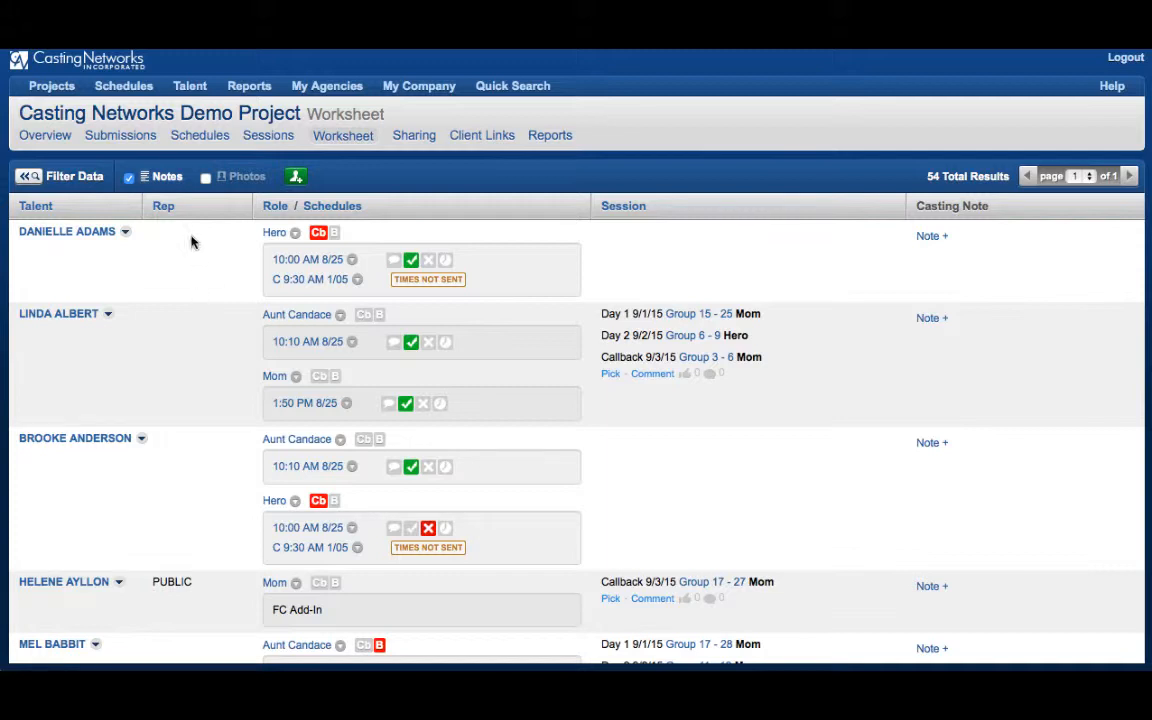
Replace the Notes column with inline talent photos and bring up the Add Talent dialog
{"action": "left_click", "coordinate": [128, 180]}
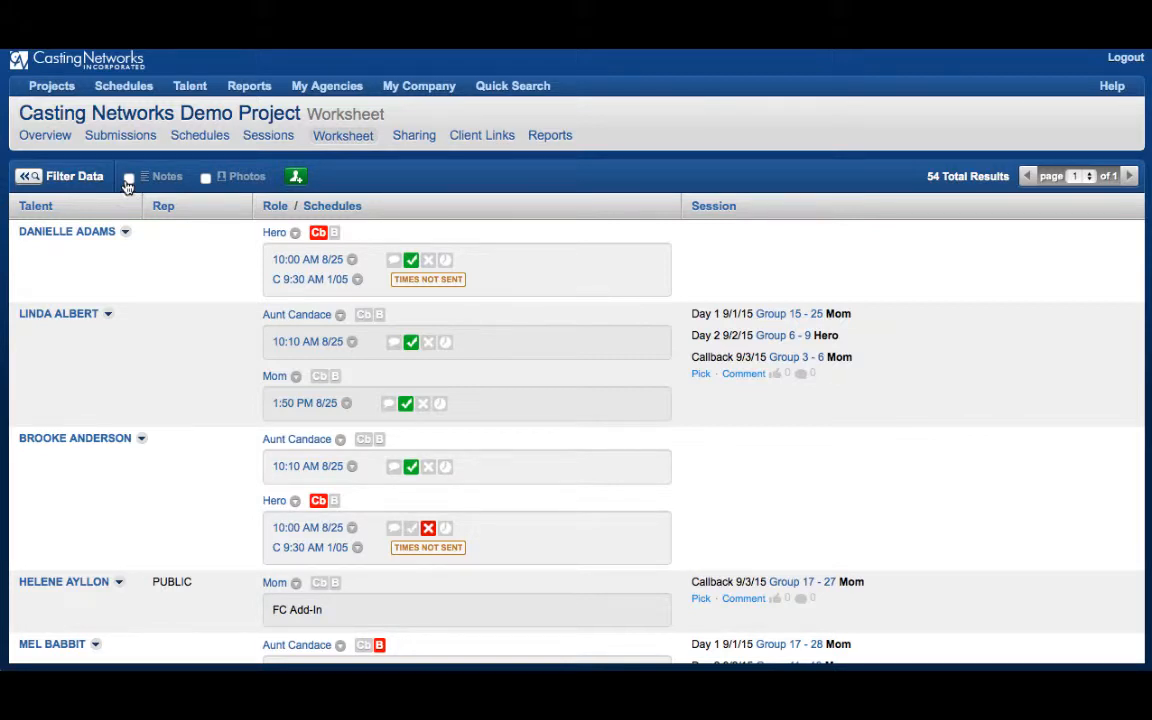
{"action": "left_click", "coordinate": [206, 181]}
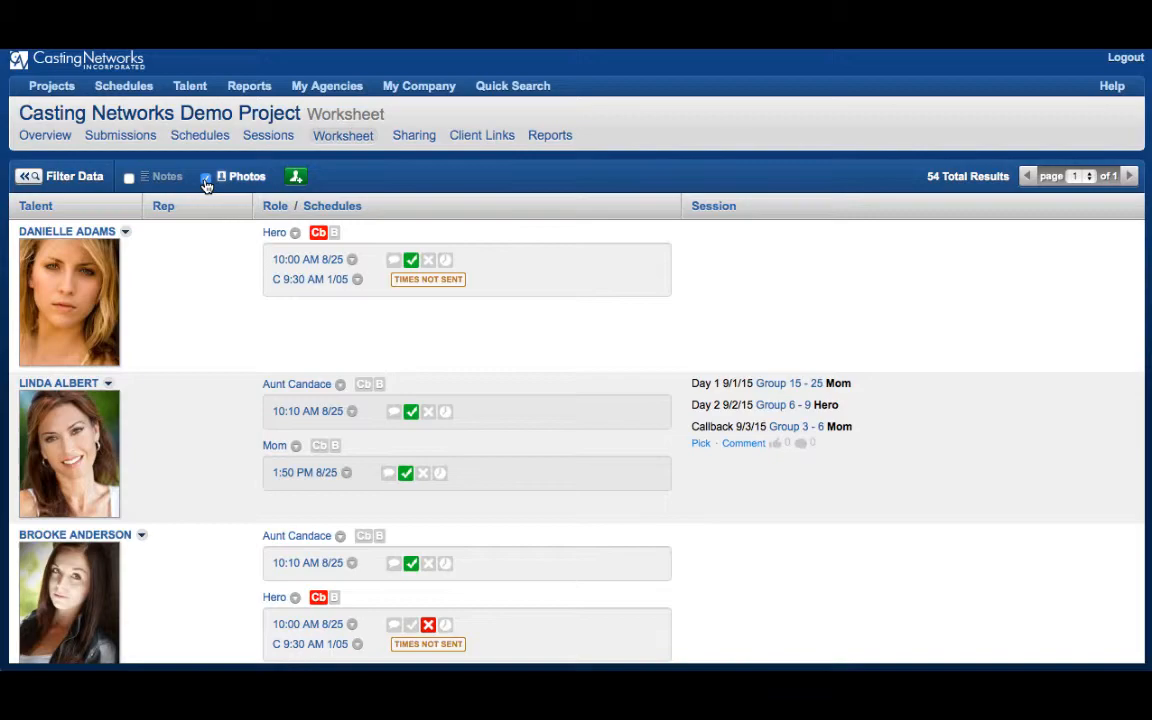
{"action": "left_click", "coordinate": [296, 180]}
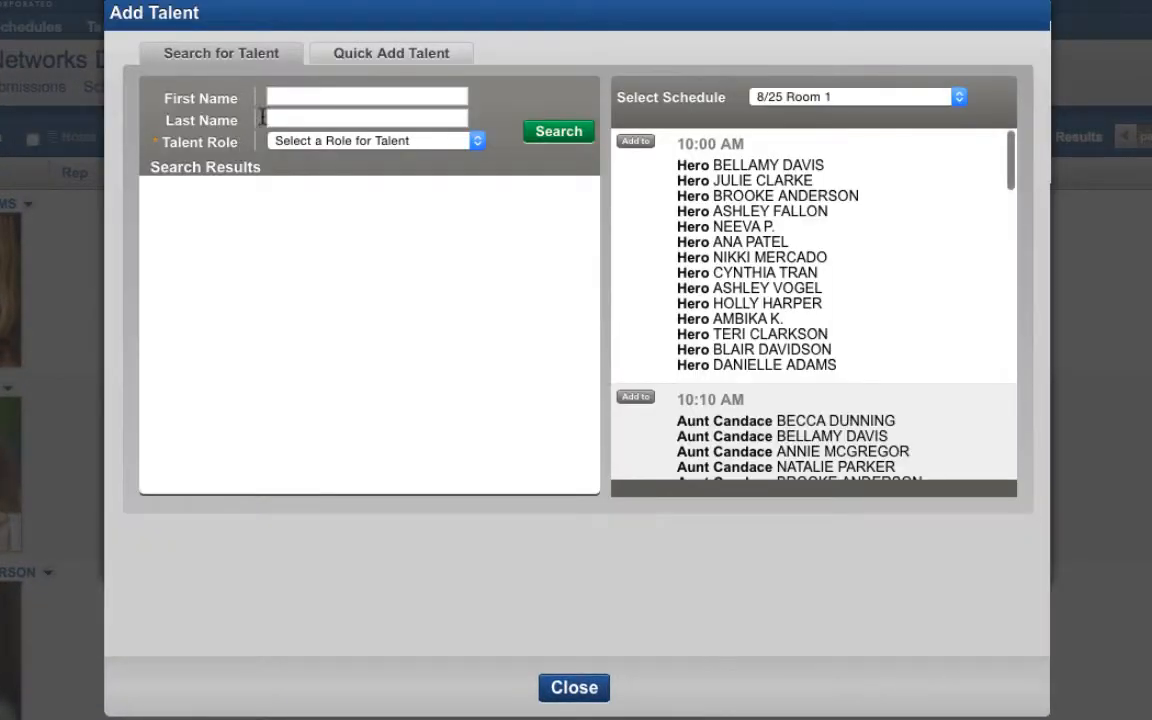
Search for the talent by entering their first and last name
{"action": "left_click", "coordinate": [300, 96]}
{"action": "key", "text": "Tab"}
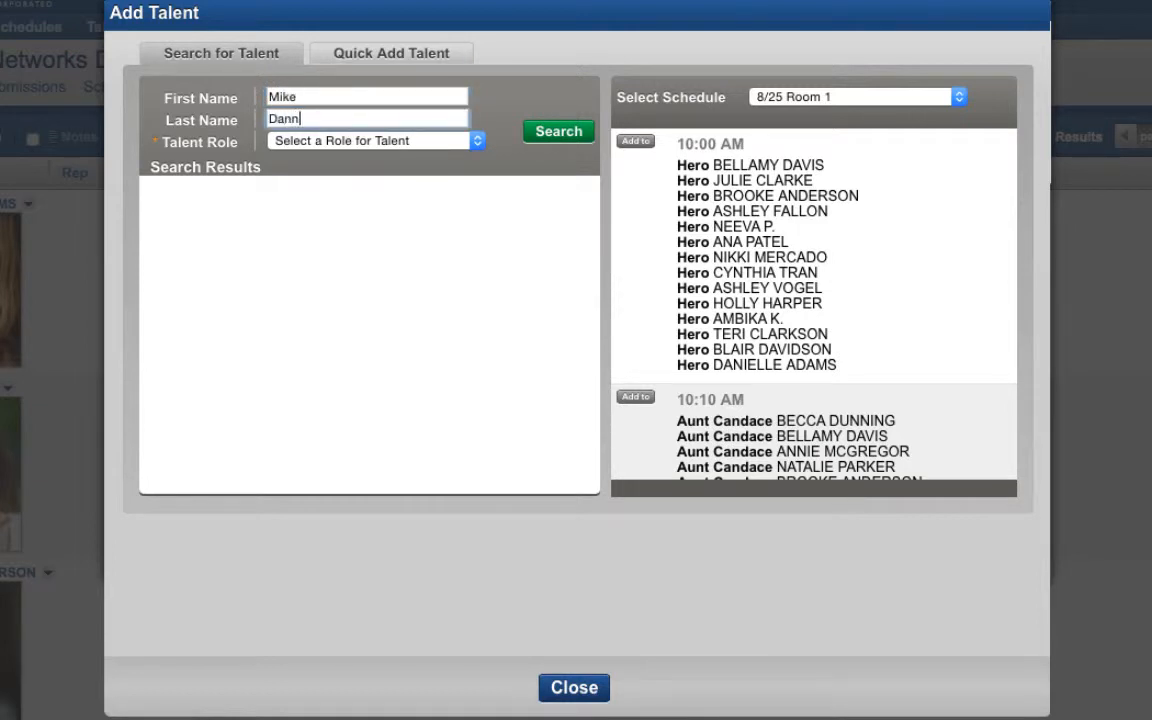
{"action": "left_click", "coordinate": [558, 135]}
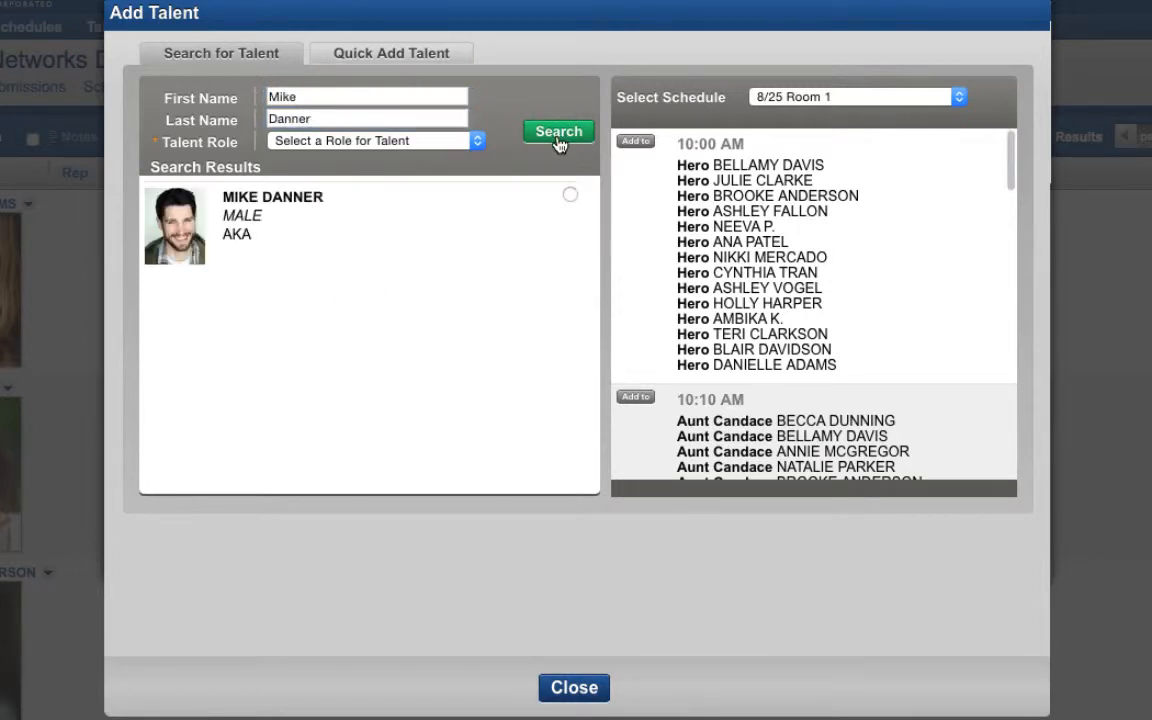
Add the found talent as Mailman to the 10:00 AM slot, then close the dialog
{"action": "left_click", "coordinate": [465, 141]}
{"action": "left_click", "coordinate": [432, 177]}
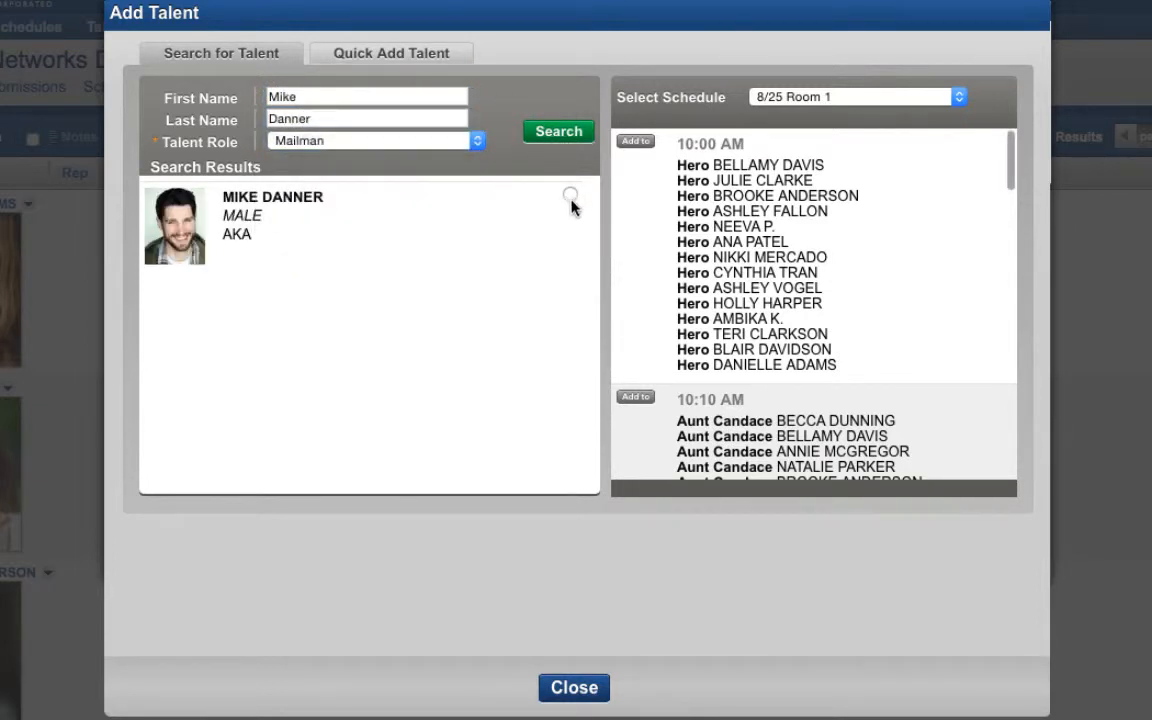
{"action": "left_click", "coordinate": [570, 195]}
{"action": "left_click", "coordinate": [643, 143]}
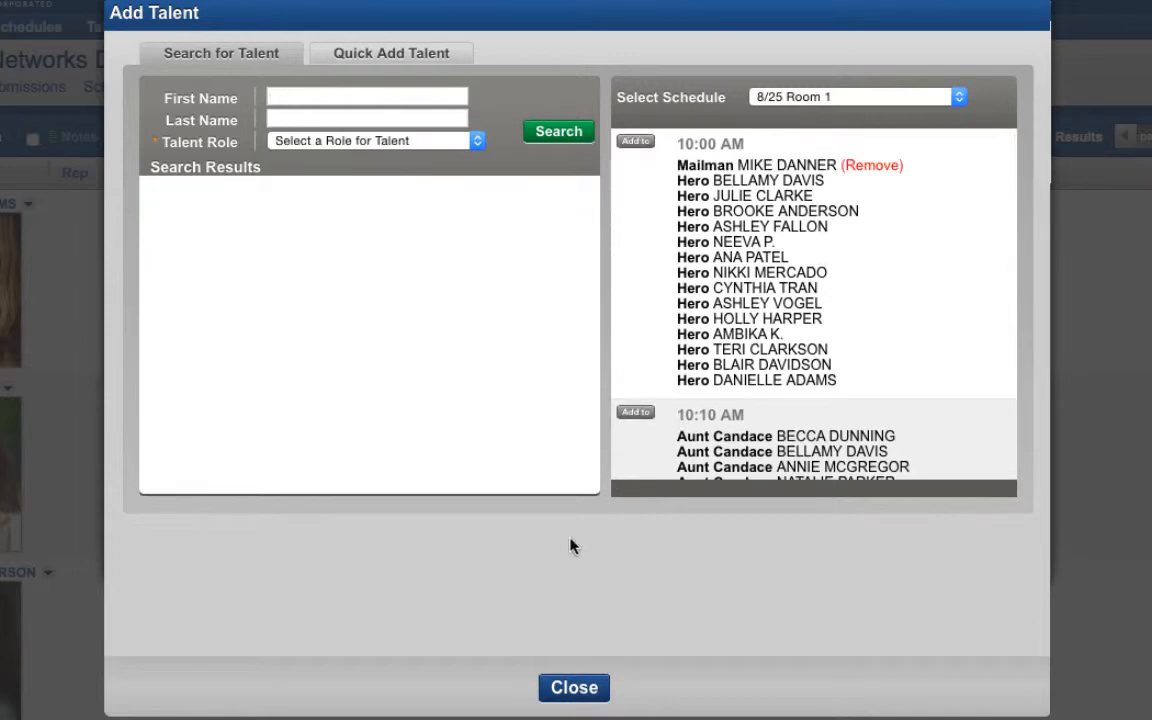
{"action": "left_click", "coordinate": [569, 689]}
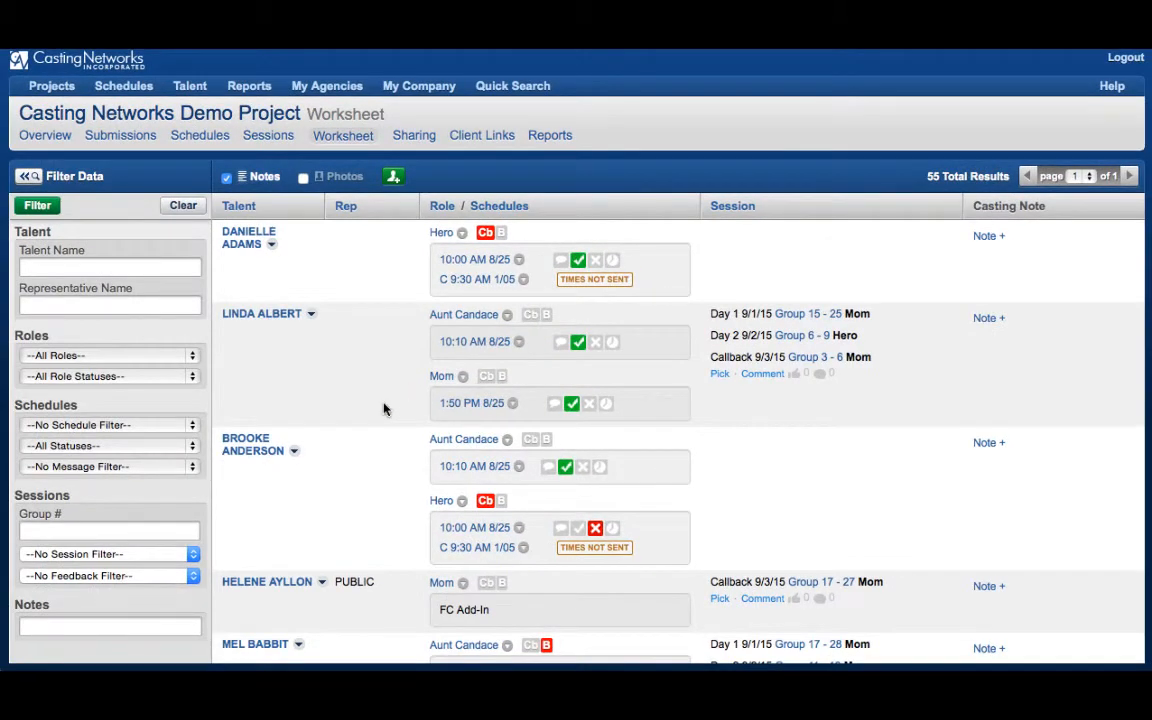